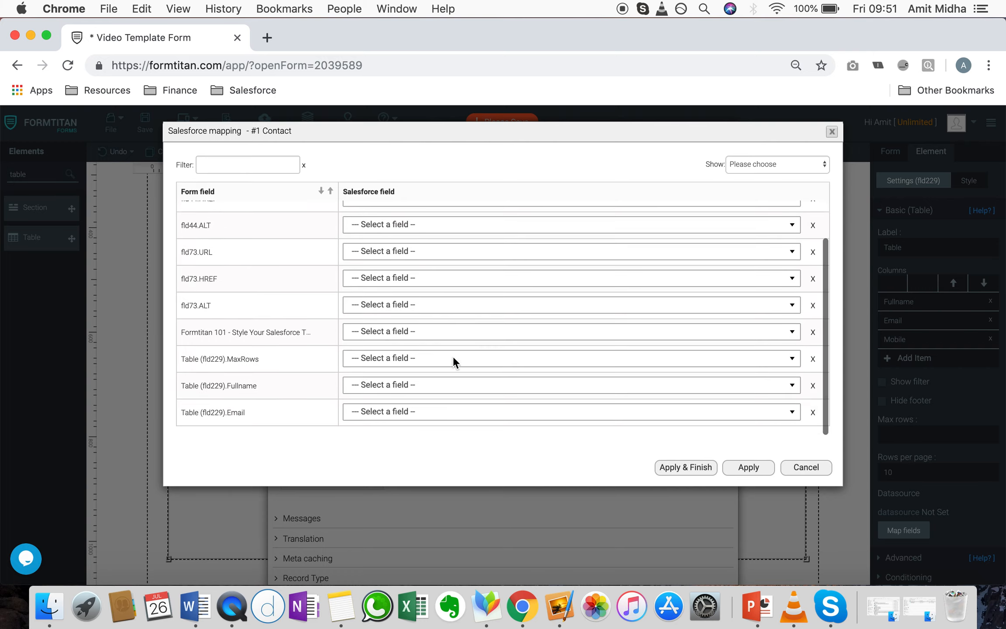
Map the table's Fullname column to the Salesforce field Full Name.
{"action": "left_click", "coordinate": [421, 358]}
{"action": "type", "text": "full"}
{"action": "left_click", "coordinate": [411, 401]}
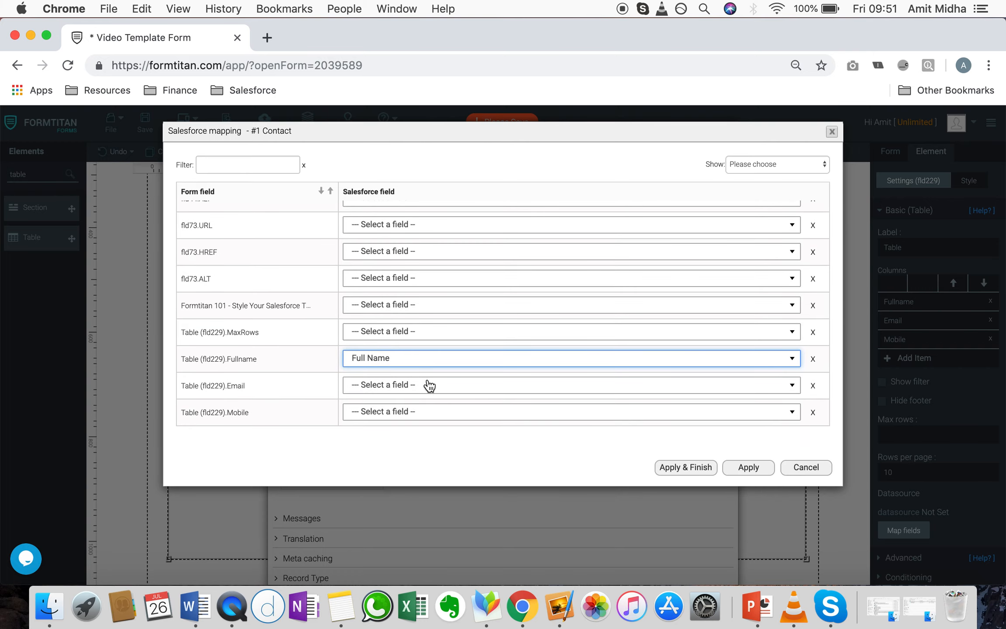
Map the table's Email column to the Salesforce field Email.
{"action": "left_click", "coordinate": [424, 385]}
{"action": "type", "text": "wmil"}
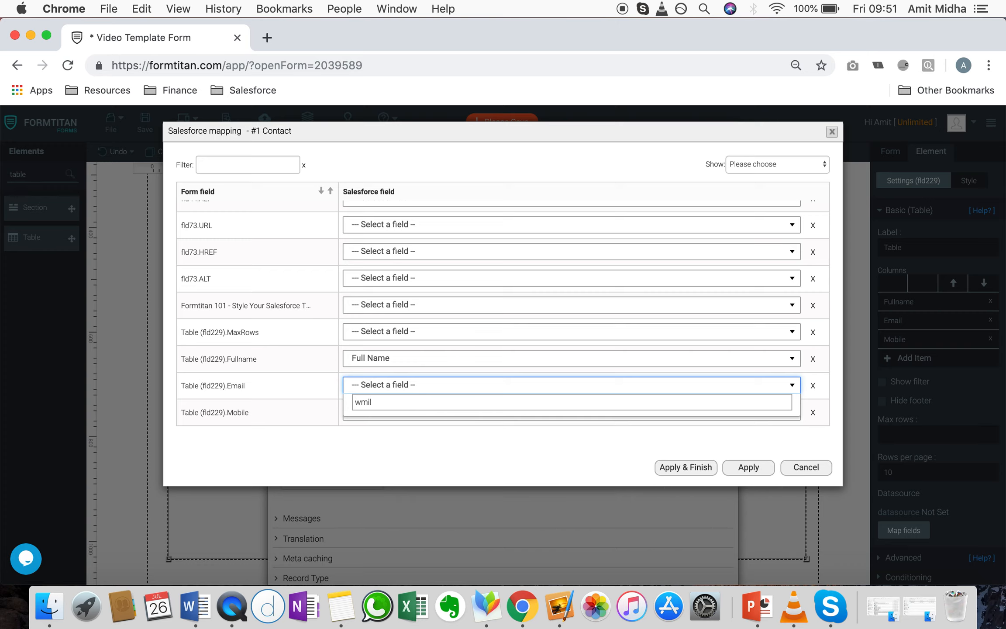
{"action": "key", "text": "BackSpace"}
{"action": "key", "text": "BackSpace"}
{"action": "key", "text": "BackSpace"}
{"action": "key", "text": "BackSpace"}
{"action": "type", "text": "ema"}
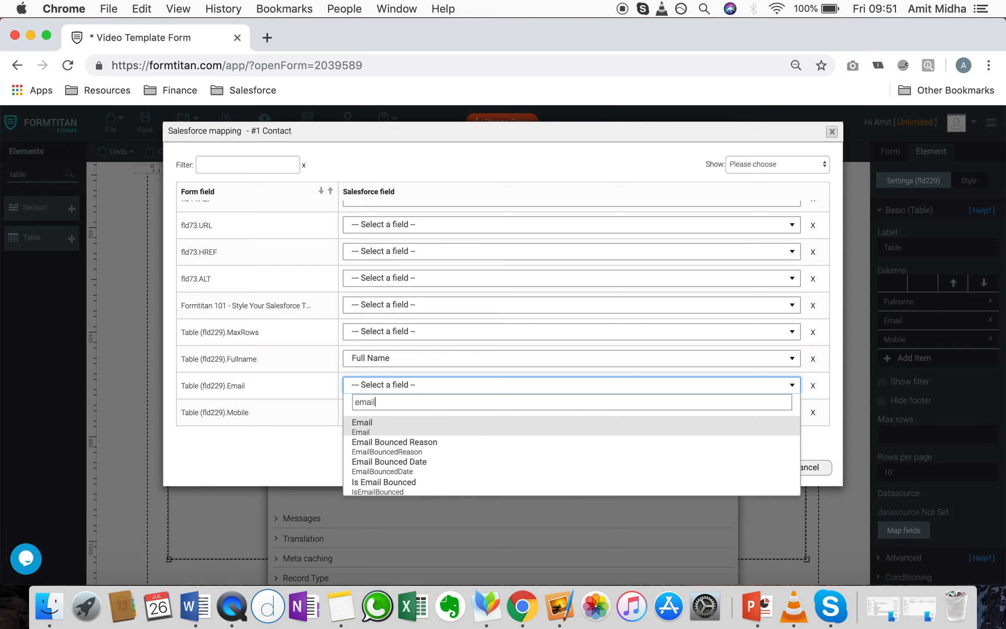
{"action": "left_click", "coordinate": [383, 425]}
Map the table's Mobile column to the Salesforce field Mobile Phone, and apply and finish the Contact mapping.
{"action": "left_click", "coordinate": [384, 412]}
{"action": "type", "text": "mobil"}
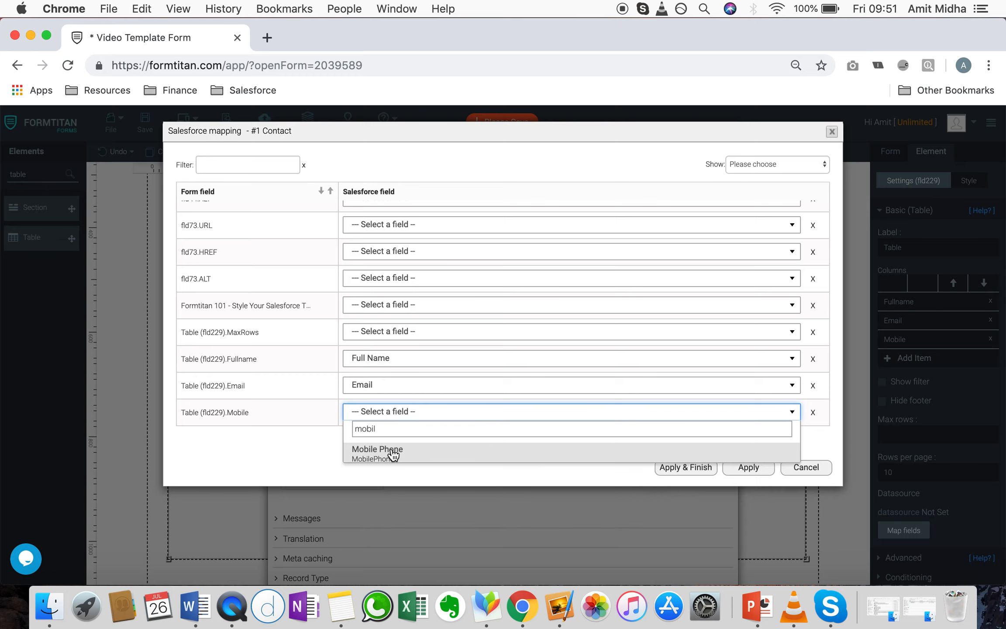
{"action": "left_click", "coordinate": [393, 452]}
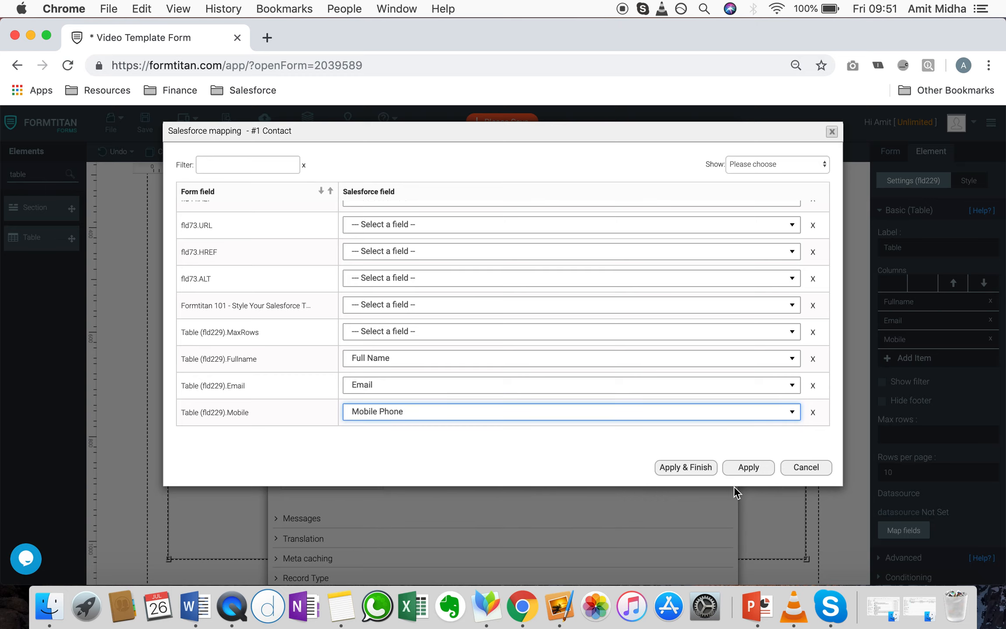
{"action": "left_click", "coordinate": [698, 468]}
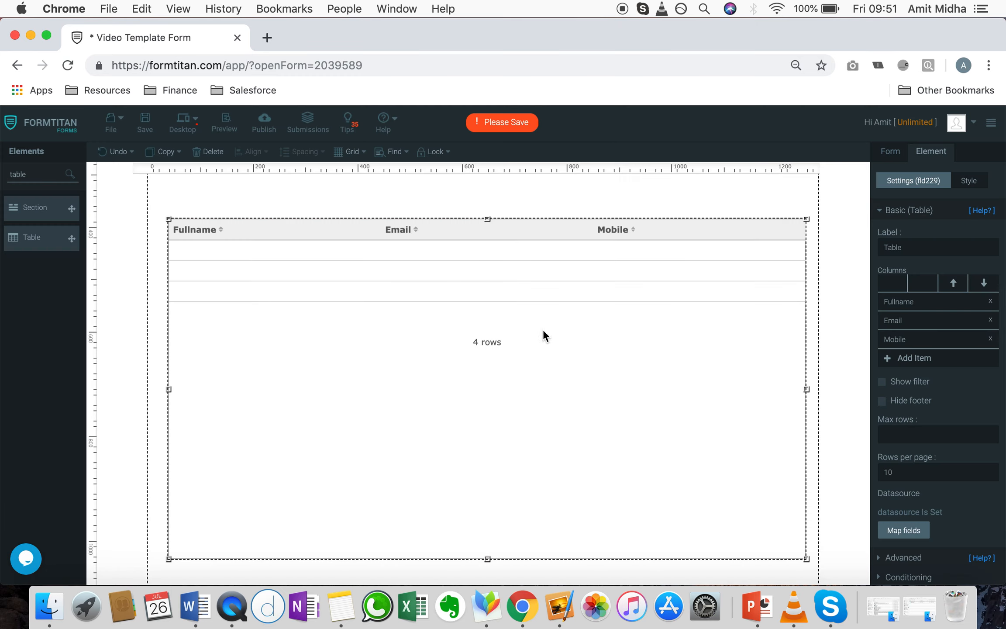
Save the form and preview the table filled with Salesforce contacts, closing the preview when done.
{"action": "left_click", "coordinate": [145, 123]}
{"action": "left_click", "coordinate": [227, 121]}
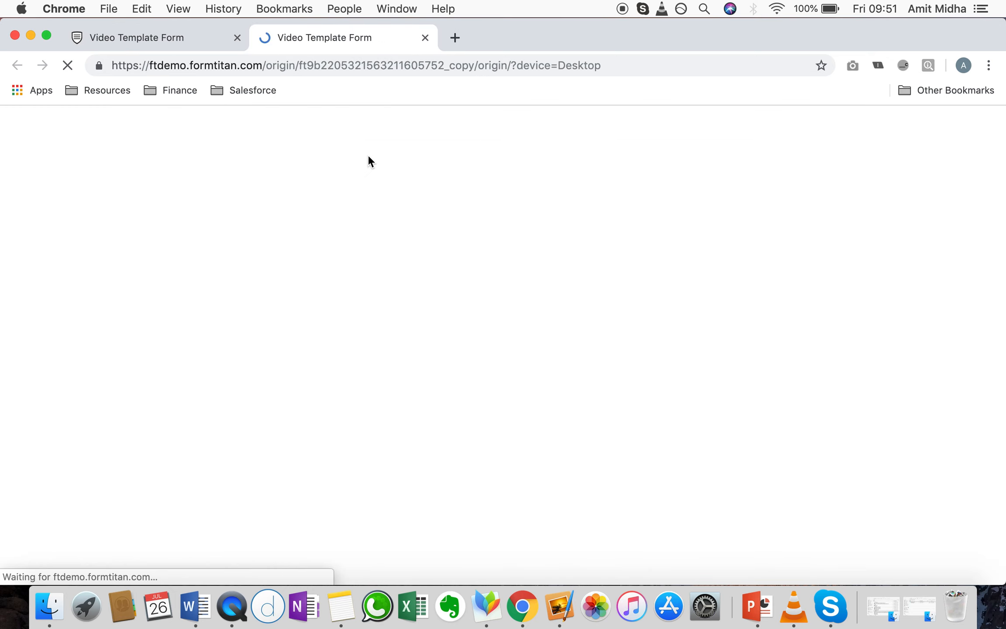
{"action": "scroll", "coordinate": [466, 351], "scroll_direction": "down", "scroll_amount": 5}
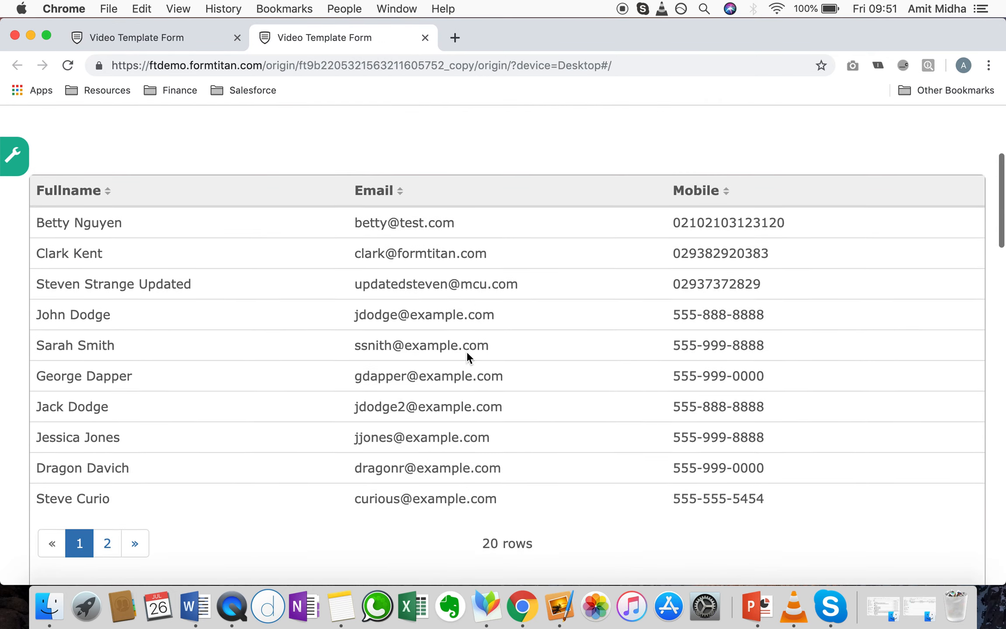
{"action": "scroll", "coordinate": [465, 351], "scroll_direction": "up", "scroll_amount": 5}
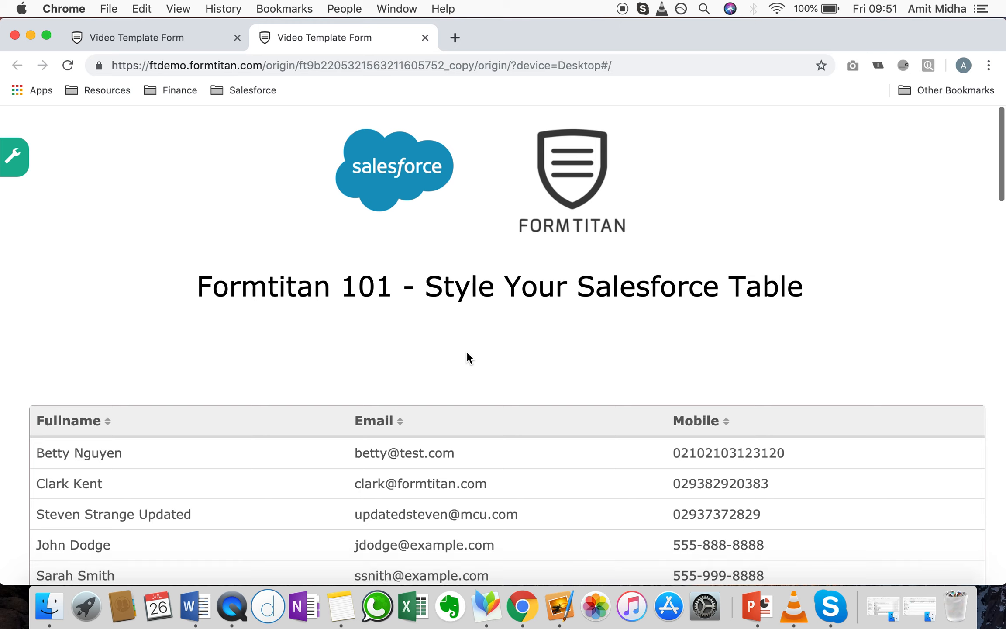
{"action": "left_click", "coordinate": [424, 37]}
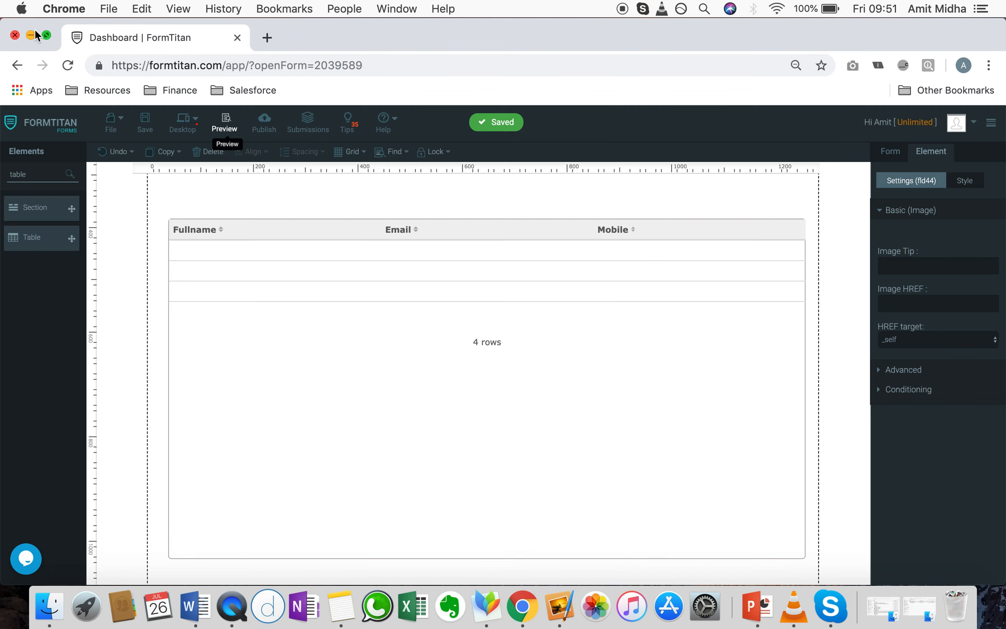
Switch the browser to full screen and open the style settings of the form's table.
{"action": "left_click", "coordinate": [47, 33]}
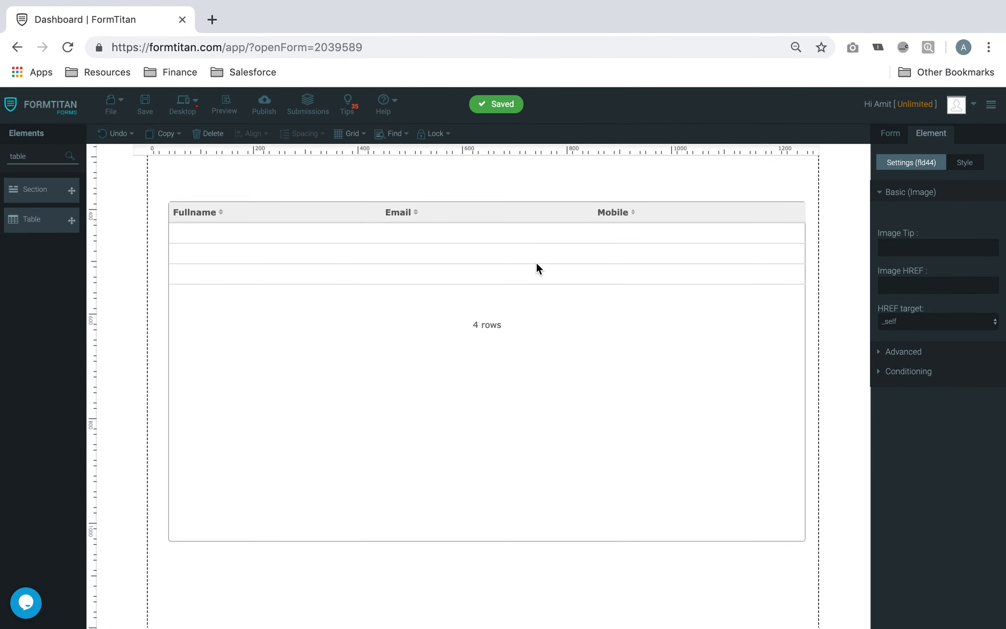
{"action": "scroll", "coordinate": [536, 262], "scroll_direction": "up", "scroll_amount": 3}
{"action": "left_click", "coordinate": [623, 439]}
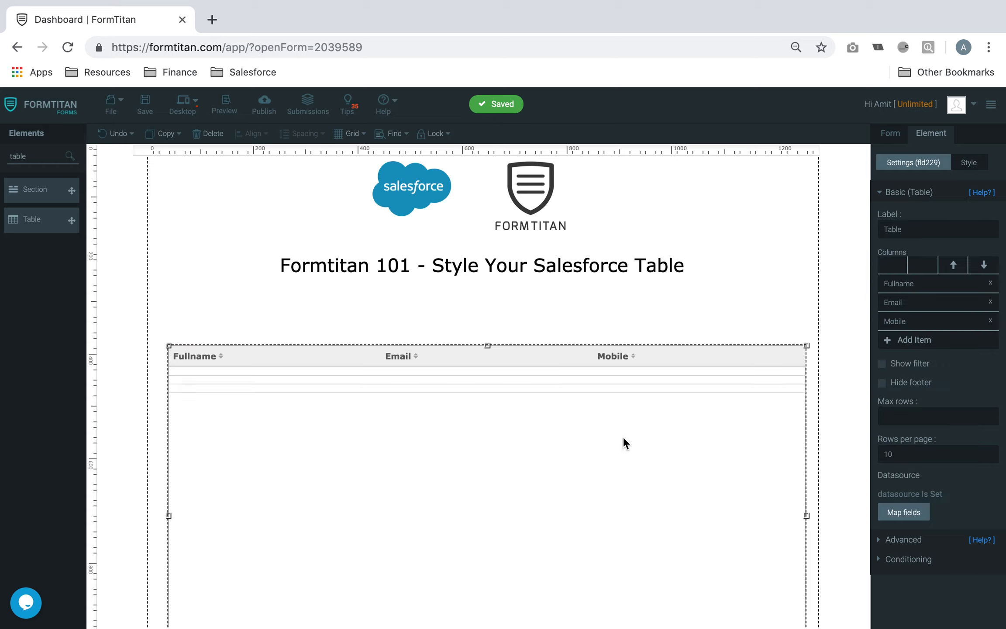
{"action": "left_click", "coordinate": [972, 165]}
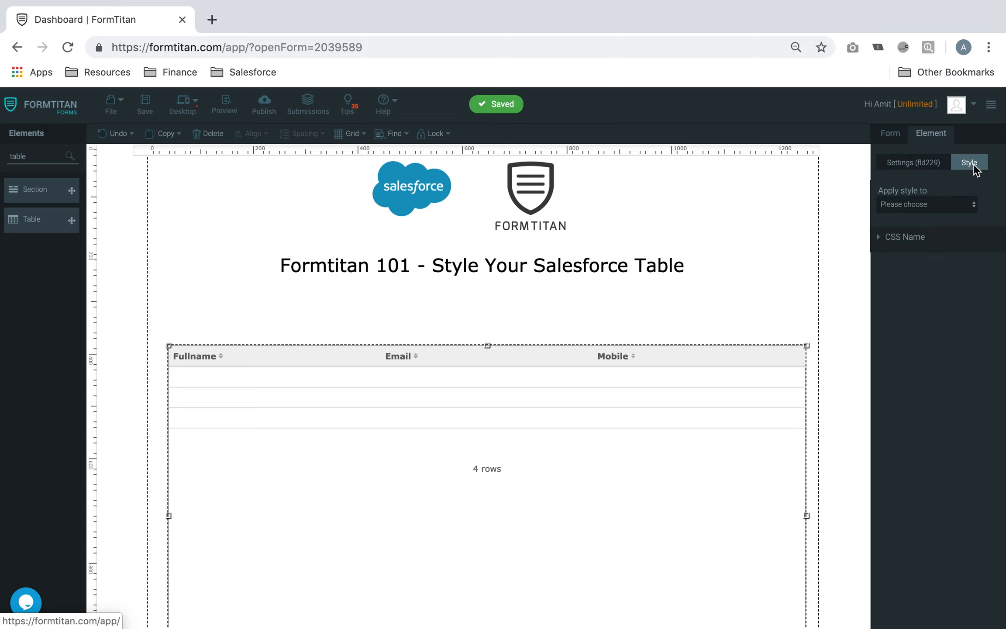
{"action": "left_click", "coordinate": [930, 214]}
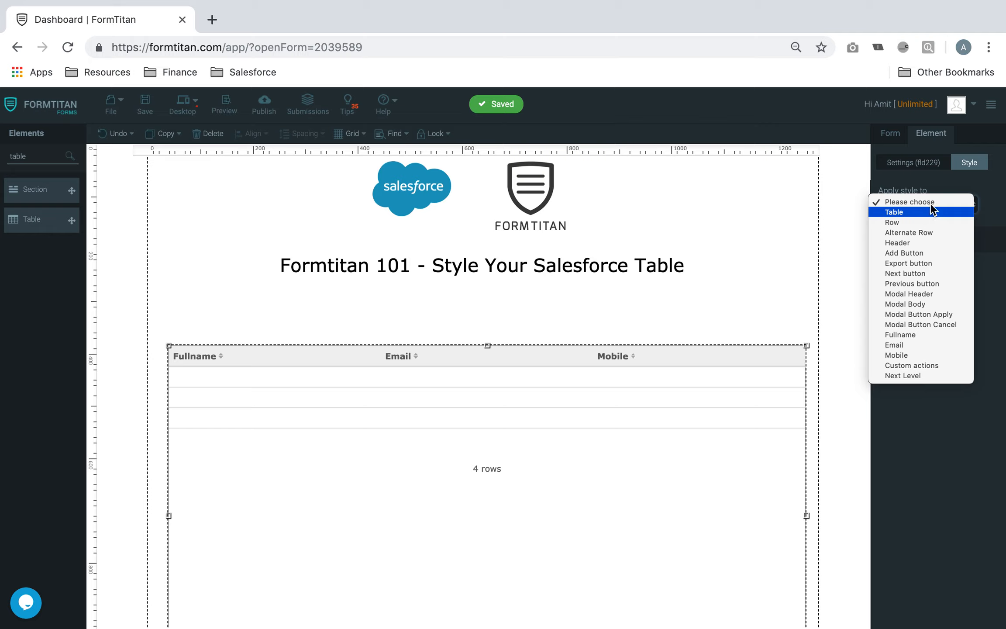
{"action": "left_click", "coordinate": [968, 160]}
{"action": "left_click", "coordinate": [942, 163]}
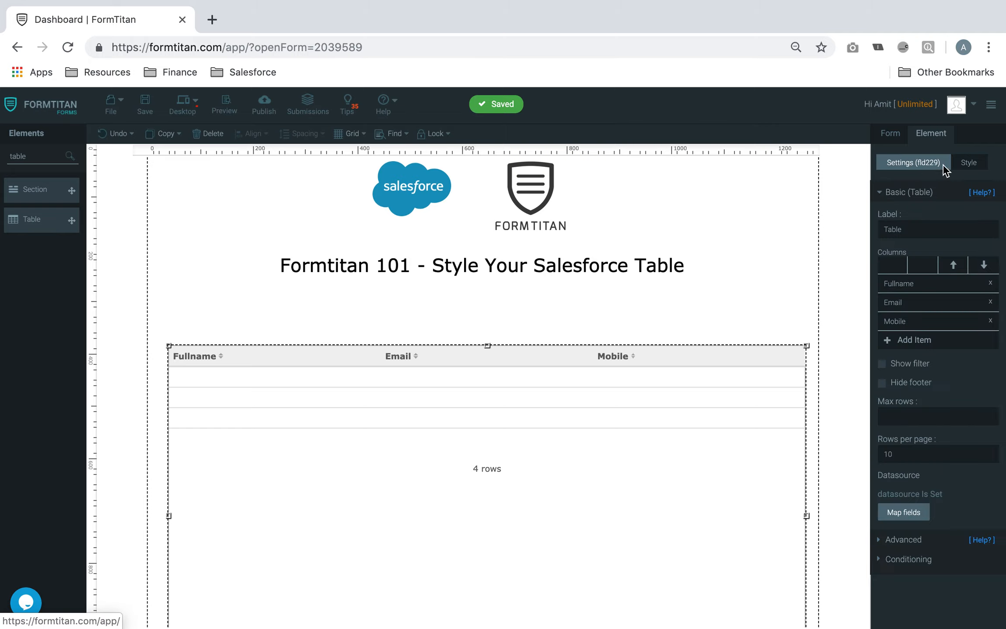
{"action": "left_click", "coordinate": [971, 162]}
Apply a black background colour to the Table part of the table element.
{"action": "left_click", "coordinate": [962, 204]}
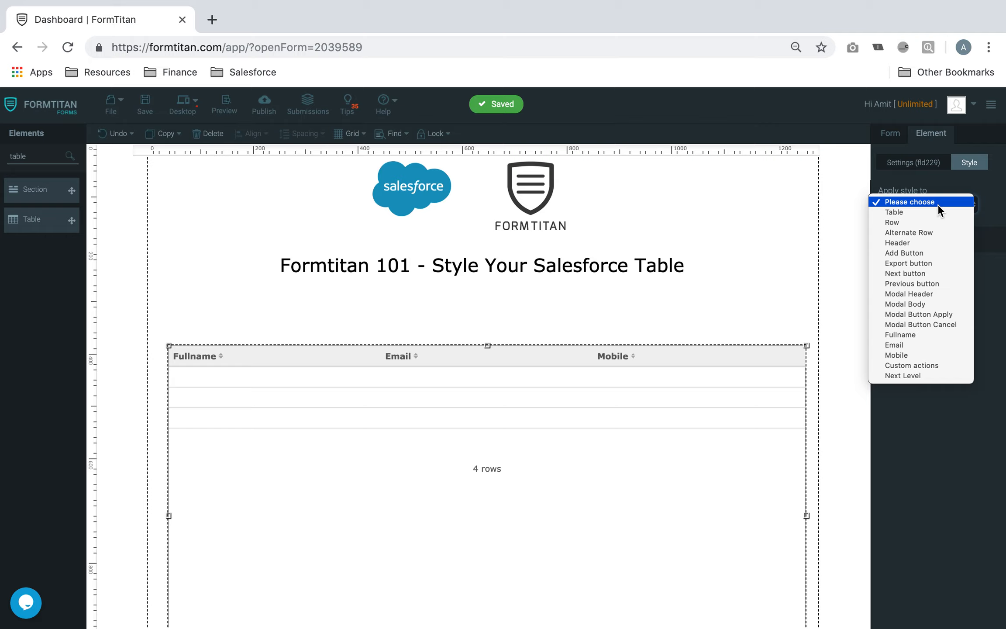
{"action": "left_click", "coordinate": [925, 212]}
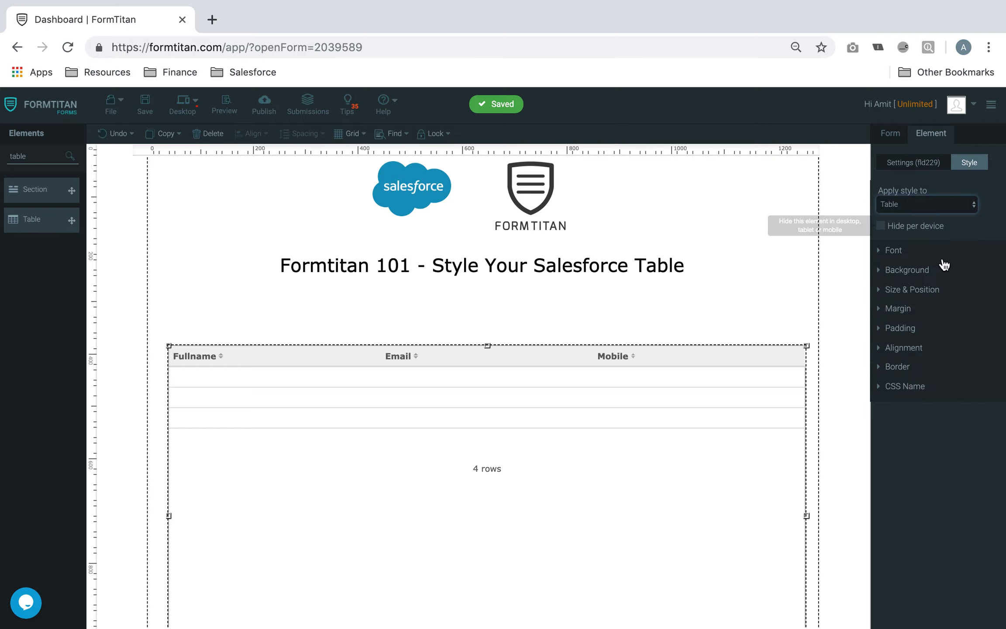
{"action": "left_click", "coordinate": [927, 270]}
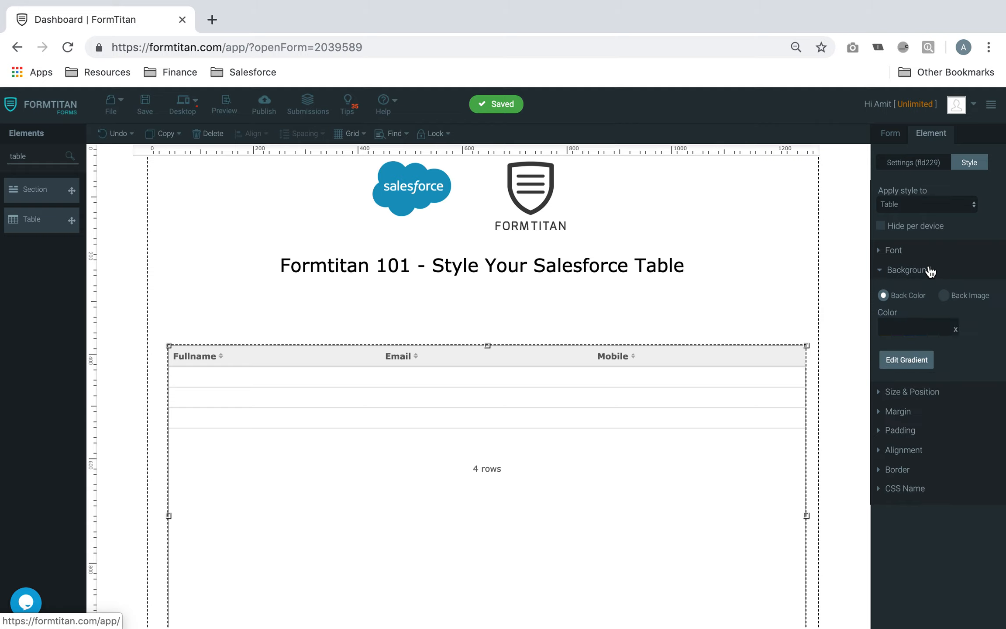
{"action": "left_click", "coordinate": [933, 405]}
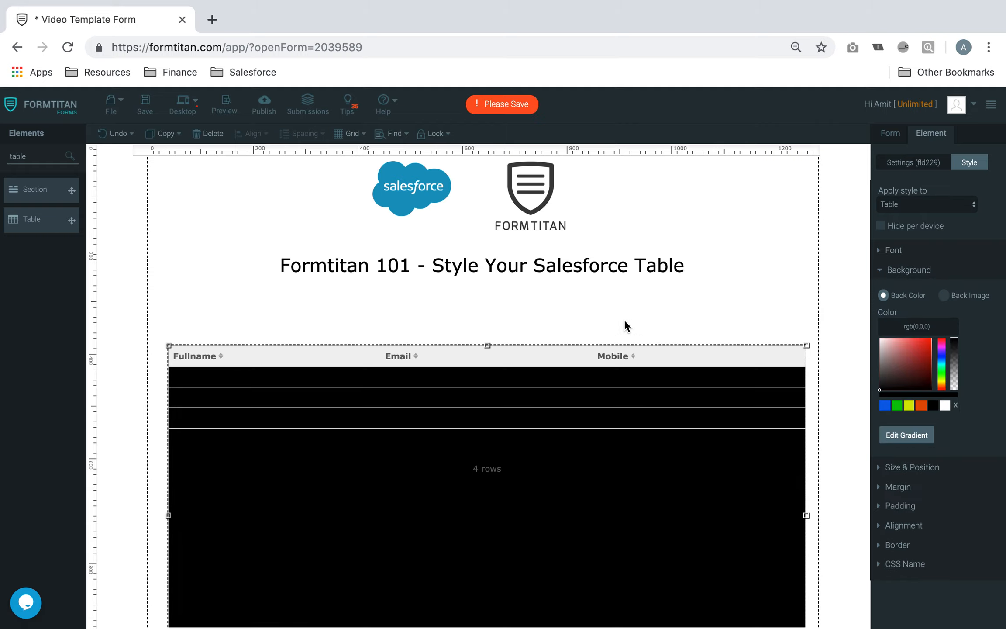
Save the form, check the black table background in the preview and close the preview.
{"action": "left_click", "coordinate": [144, 104]}
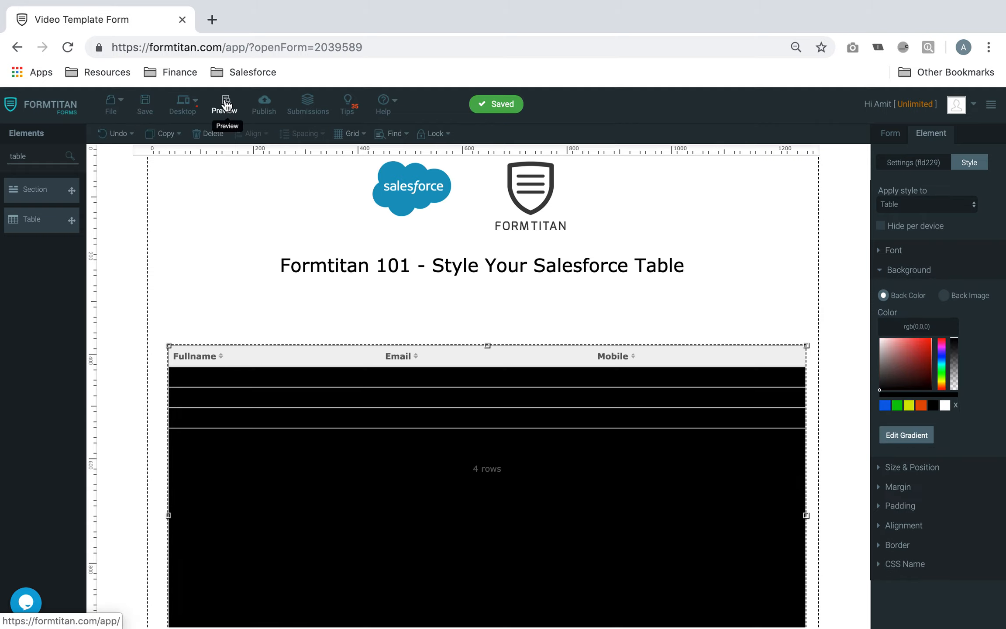
{"action": "left_click", "coordinate": [224, 104]}
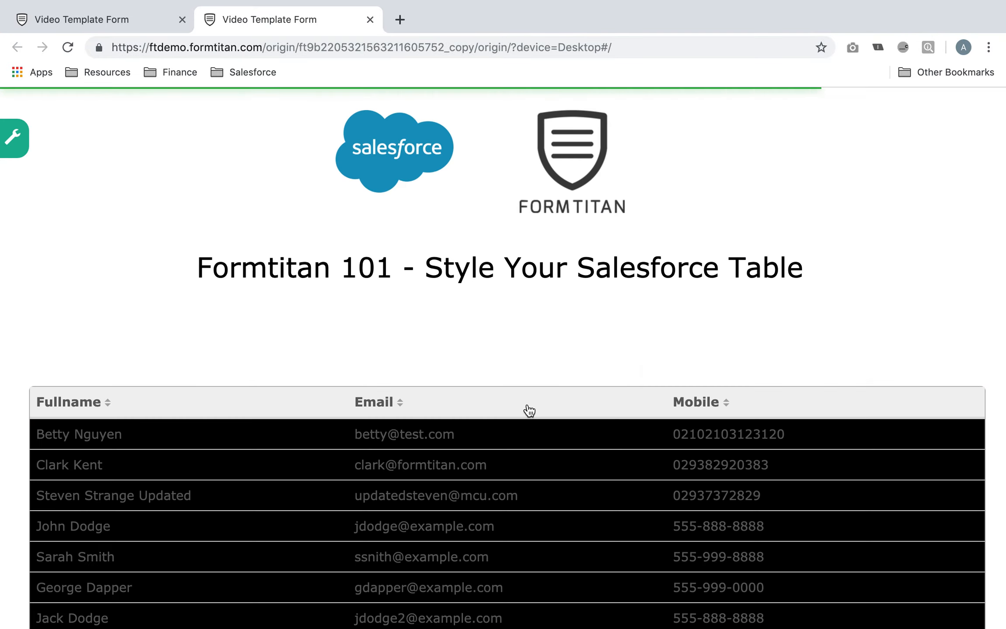
{"action": "scroll", "coordinate": [529, 410], "scroll_direction": "down", "scroll_amount": 5}
{"action": "scroll", "coordinate": [529, 410], "scroll_direction": "down", "scroll_amount": 2}
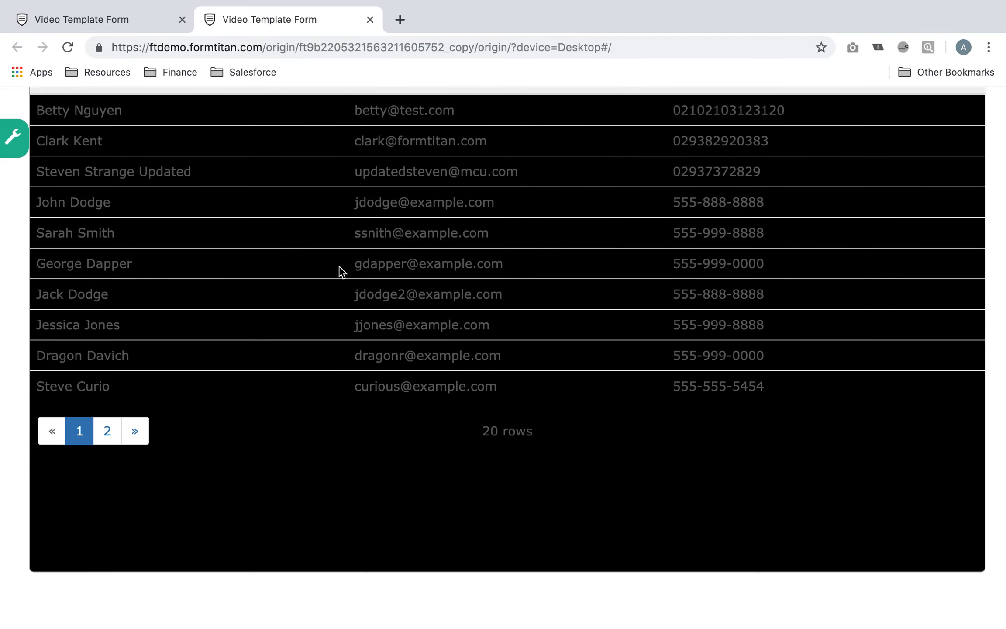
{"action": "left_click", "coordinate": [370, 19]}
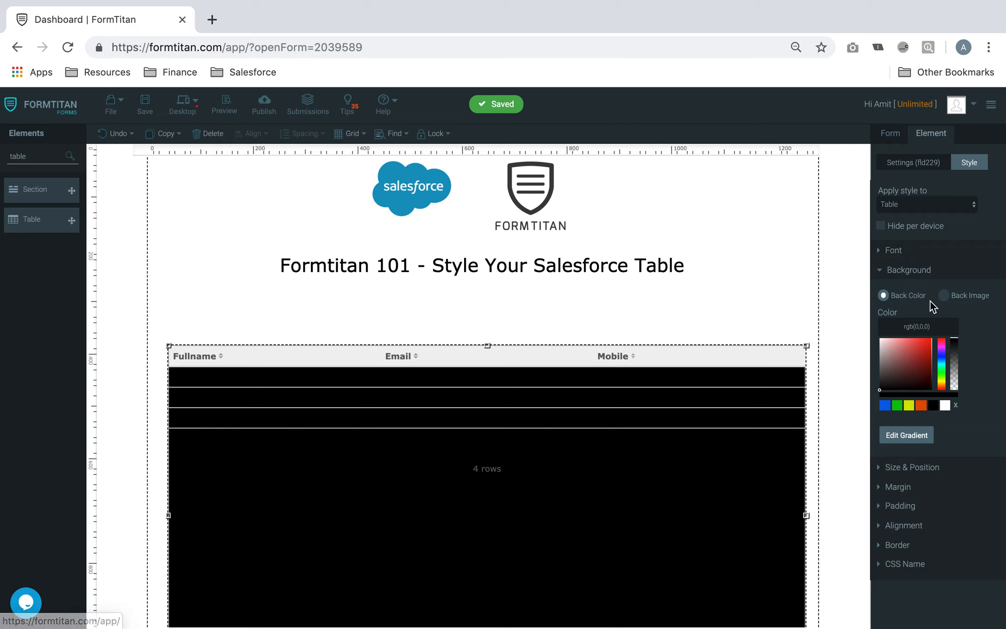
Set the table's font colour to white, and save the form to check it in the preview.
{"action": "left_click", "coordinate": [894, 251]}
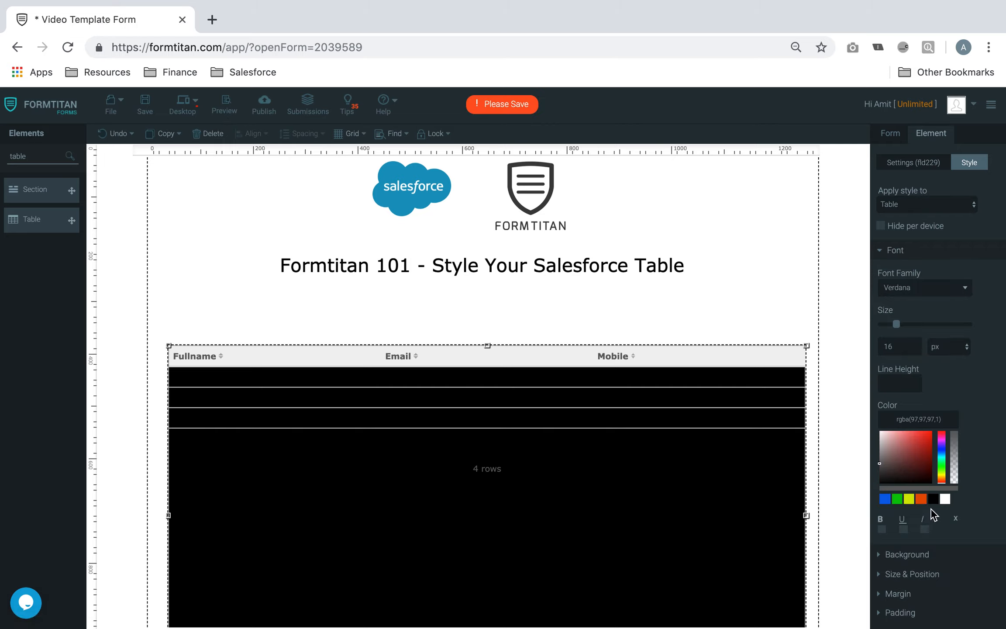
{"action": "left_click", "coordinate": [945, 499]}
{"action": "left_click", "coordinate": [145, 104]}
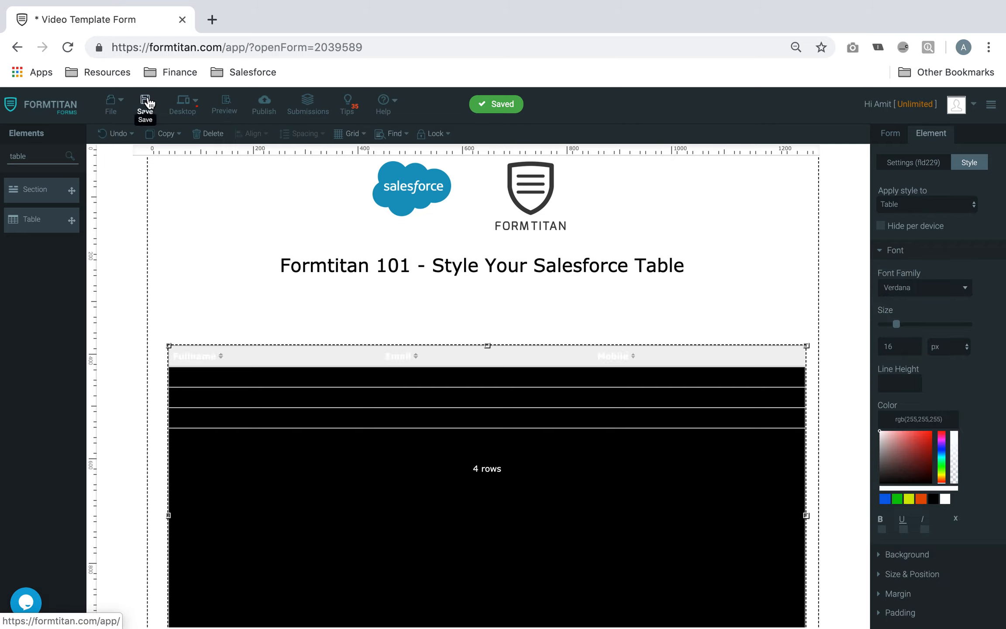
{"action": "left_click", "coordinate": [230, 99]}
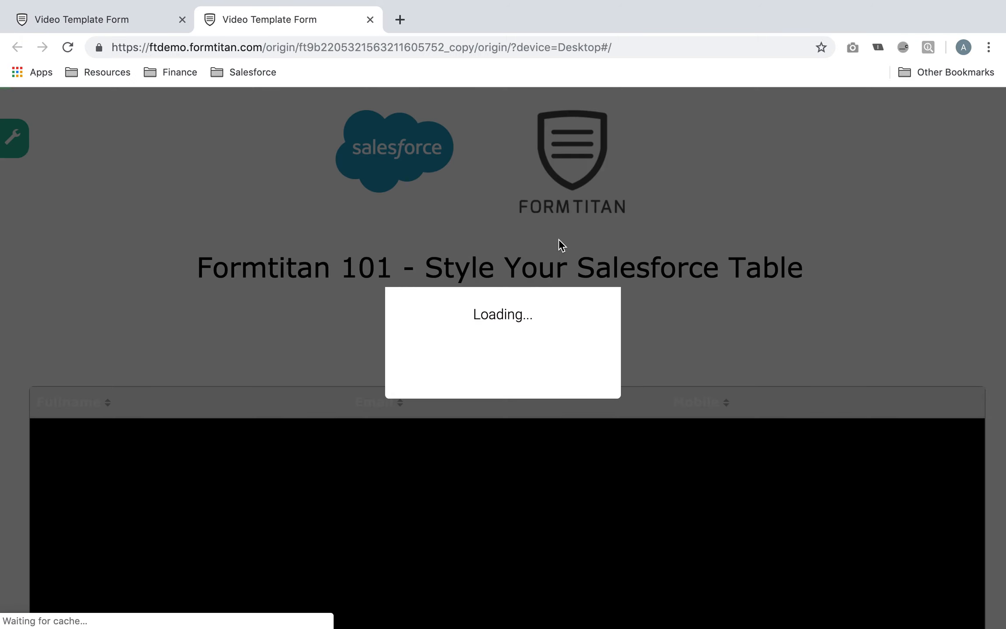
{"action": "scroll", "coordinate": [559, 500], "scroll_direction": "down", "scroll_amount": 7}
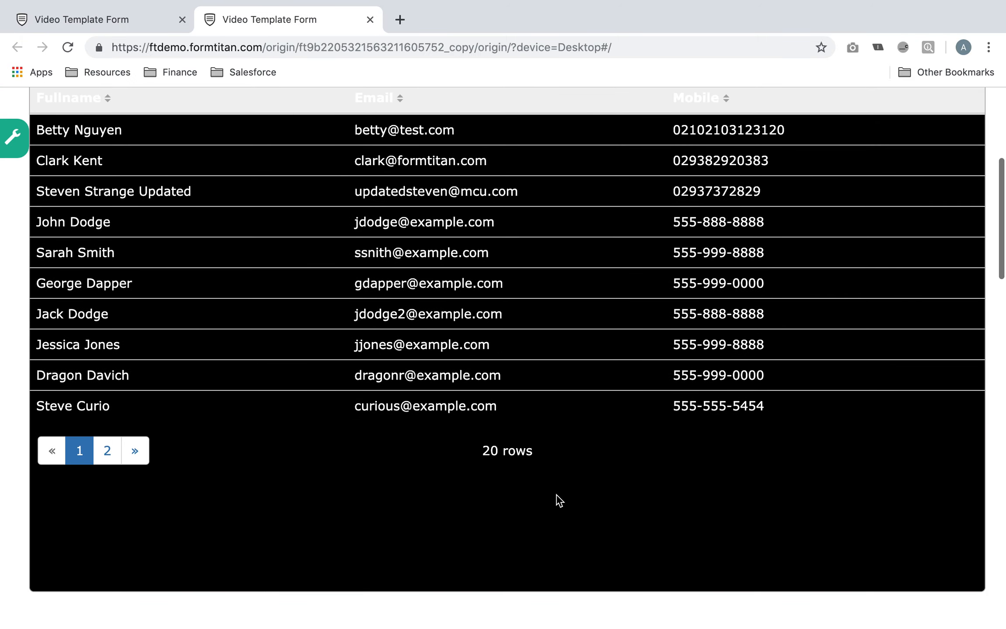
{"action": "scroll", "coordinate": [561, 488], "scroll_direction": "up", "scroll_amount": 2}
{"action": "left_click", "coordinate": [369, 19]}
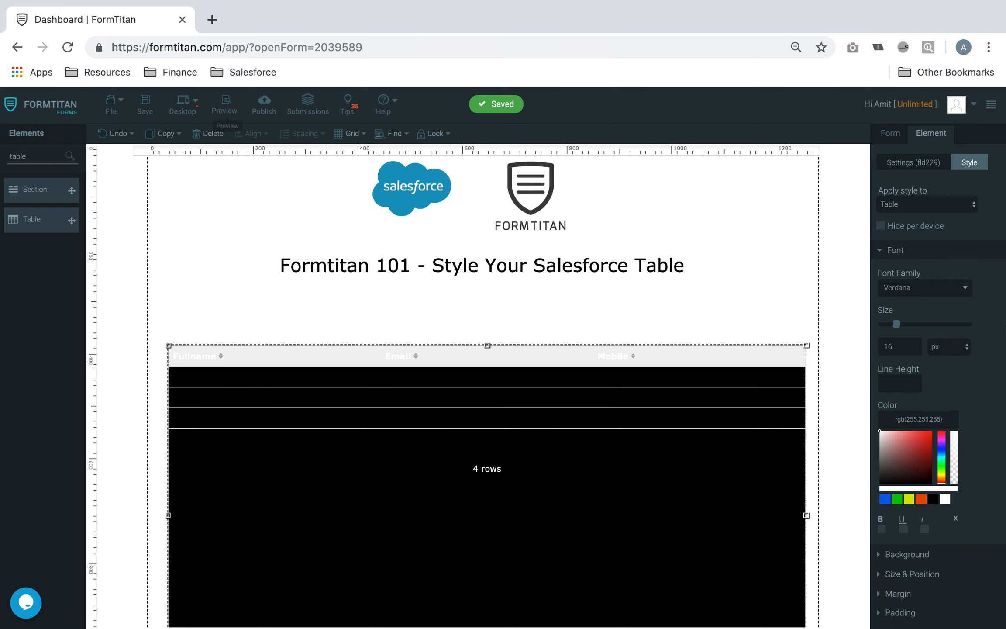
Clear the table's custom font colour and background colour.
{"action": "scroll", "coordinate": [954, 446], "scroll_direction": "down", "scroll_amount": 2}
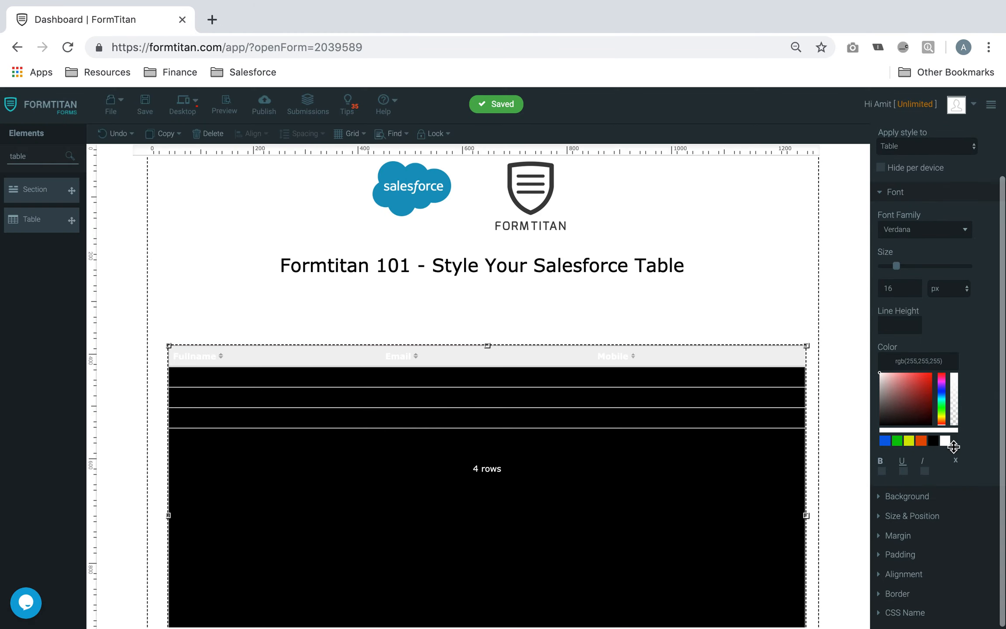
{"action": "left_click", "coordinate": [956, 461]}
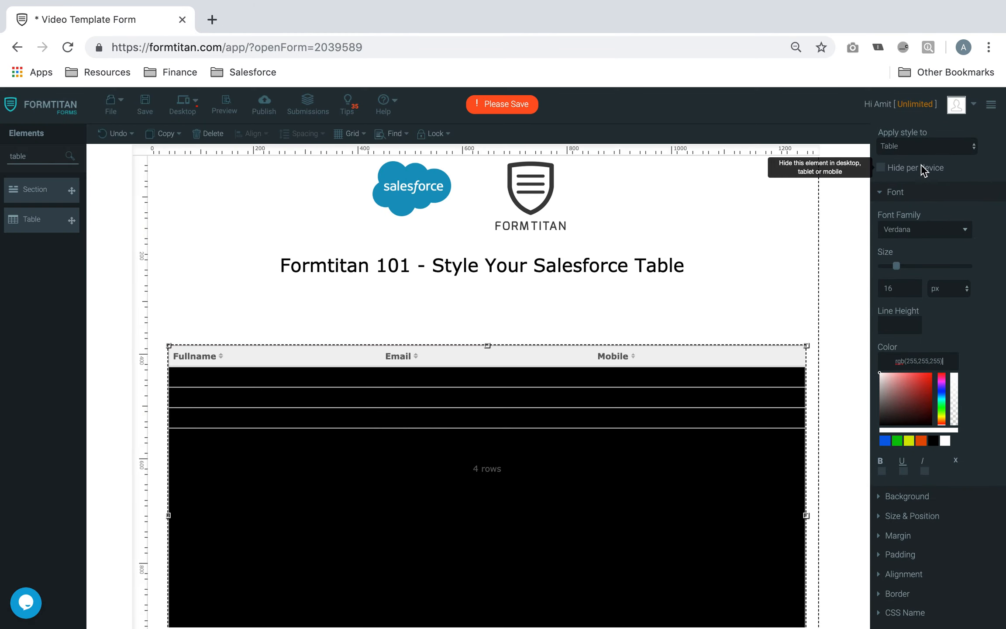
{"action": "left_click", "coordinate": [920, 498]}
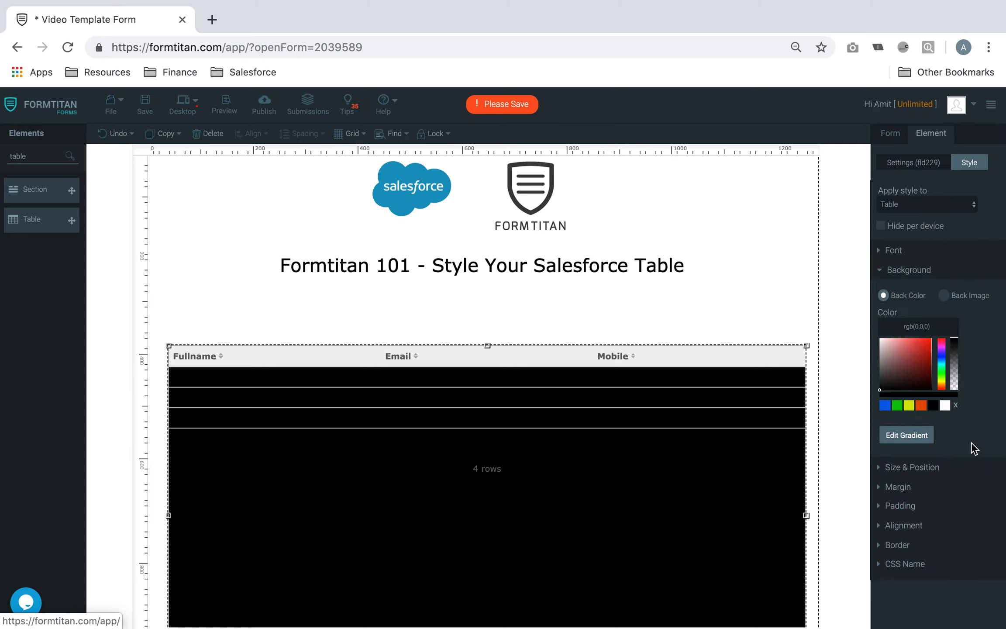
{"action": "left_click", "coordinate": [956, 406]}
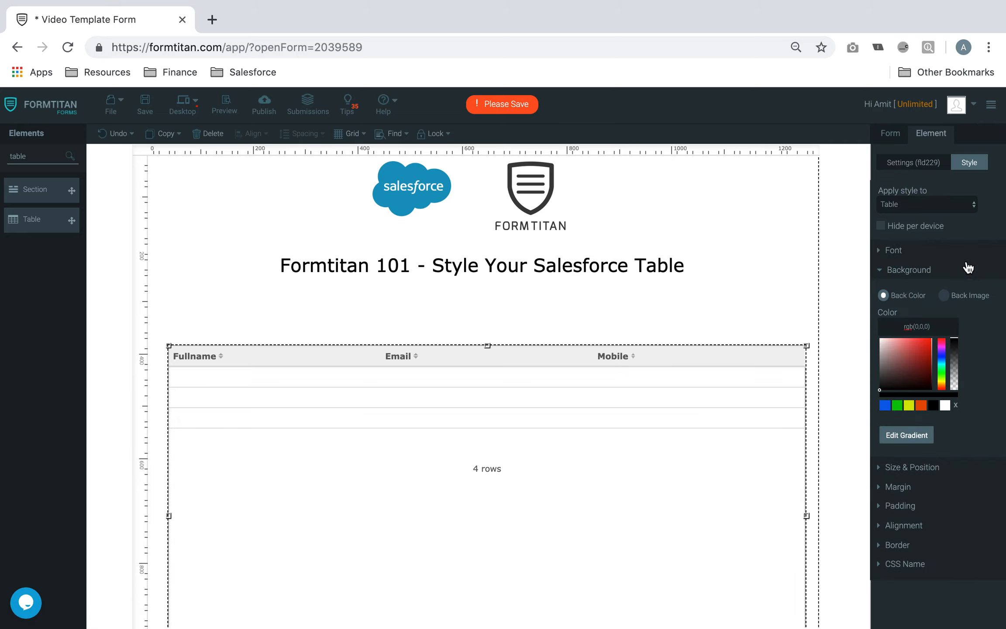
Give the table's Header part a black background and a yellow font colour, rgb(213,231,4).
{"action": "left_click", "coordinate": [932, 205]}
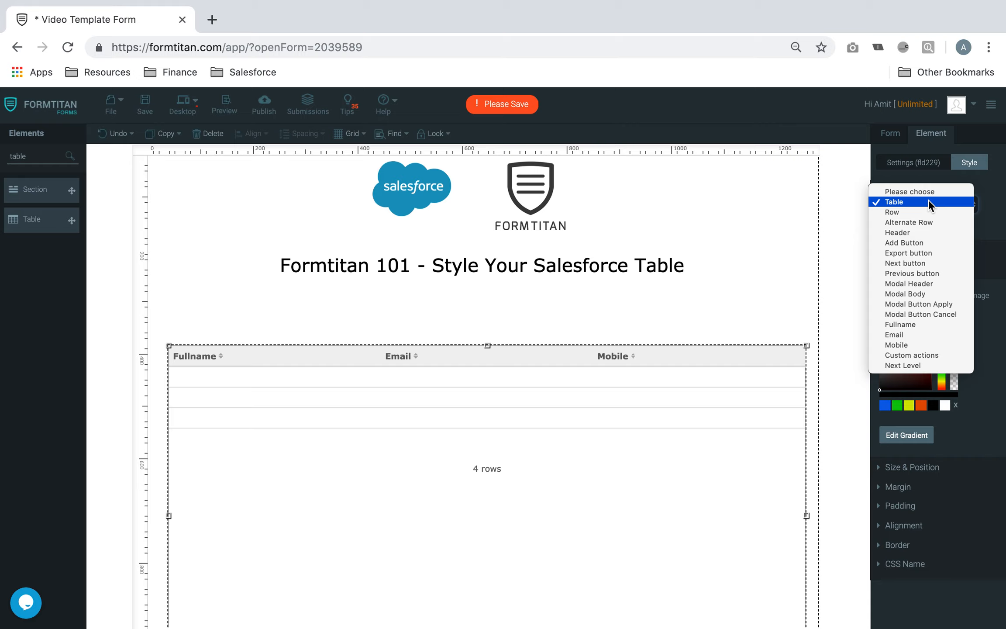
{"action": "left_click", "coordinate": [911, 233]}
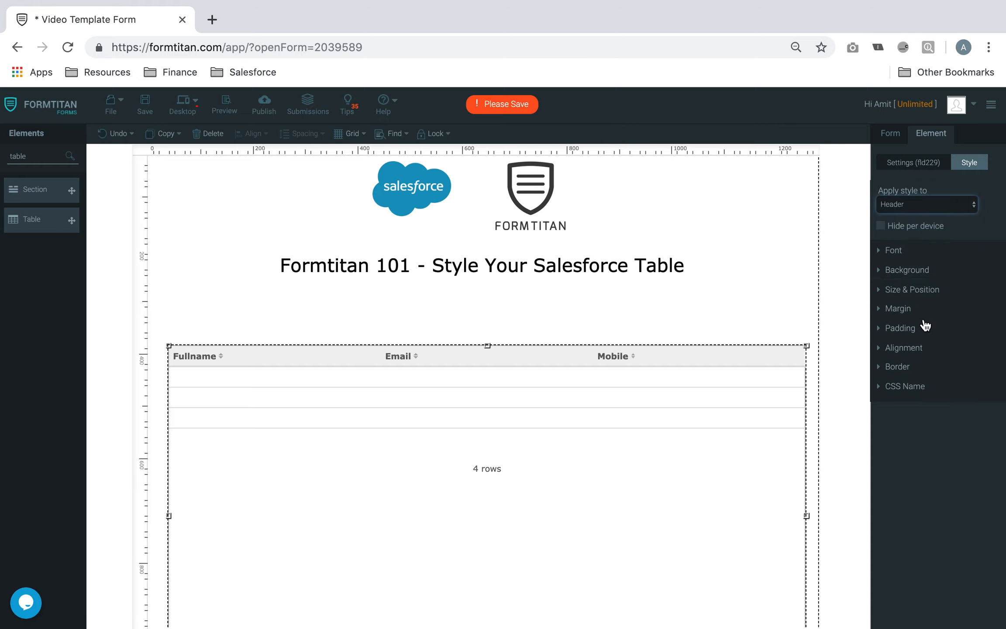
{"action": "left_click", "coordinate": [919, 275]}
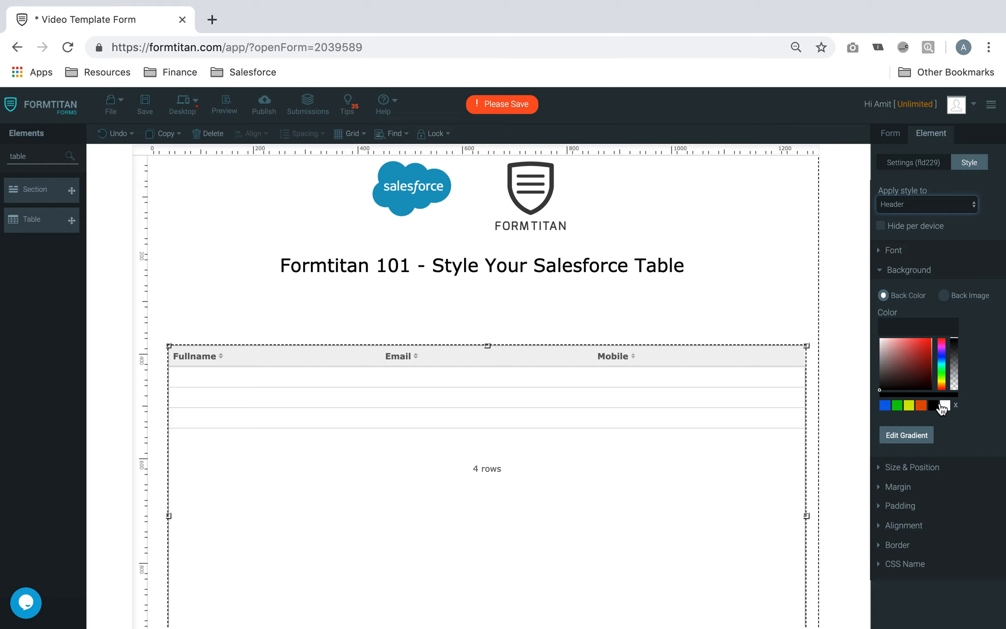
{"action": "left_click", "coordinate": [933, 406]}
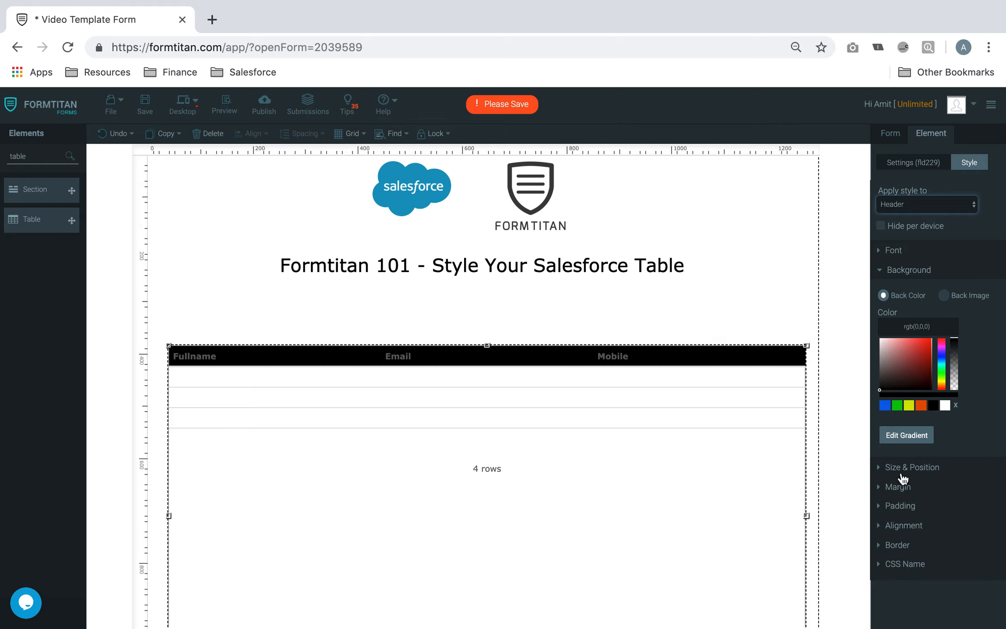
{"action": "left_click", "coordinate": [893, 254]}
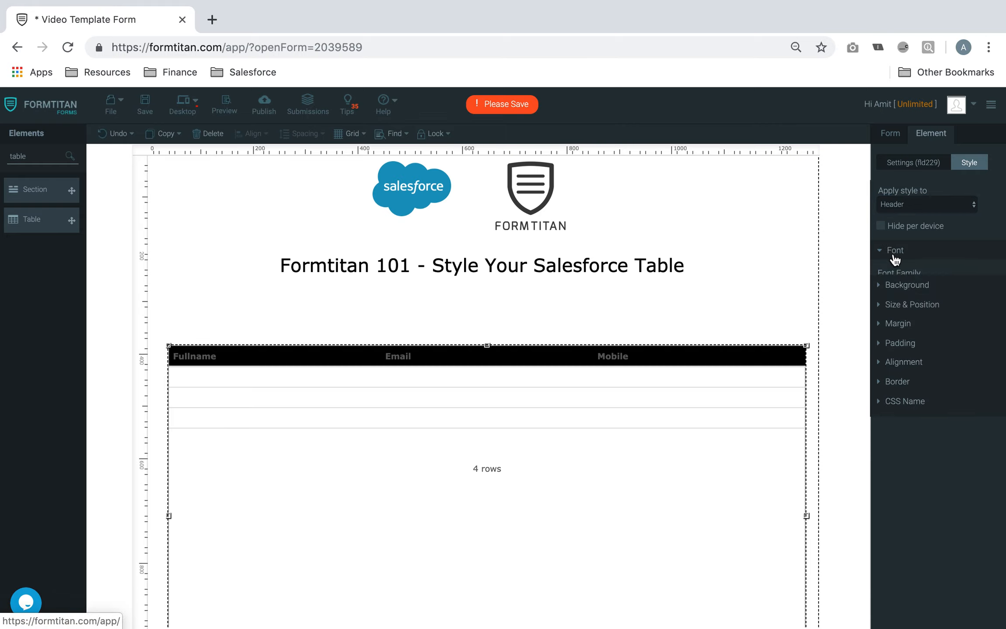
{"action": "left_click", "coordinate": [909, 499]}
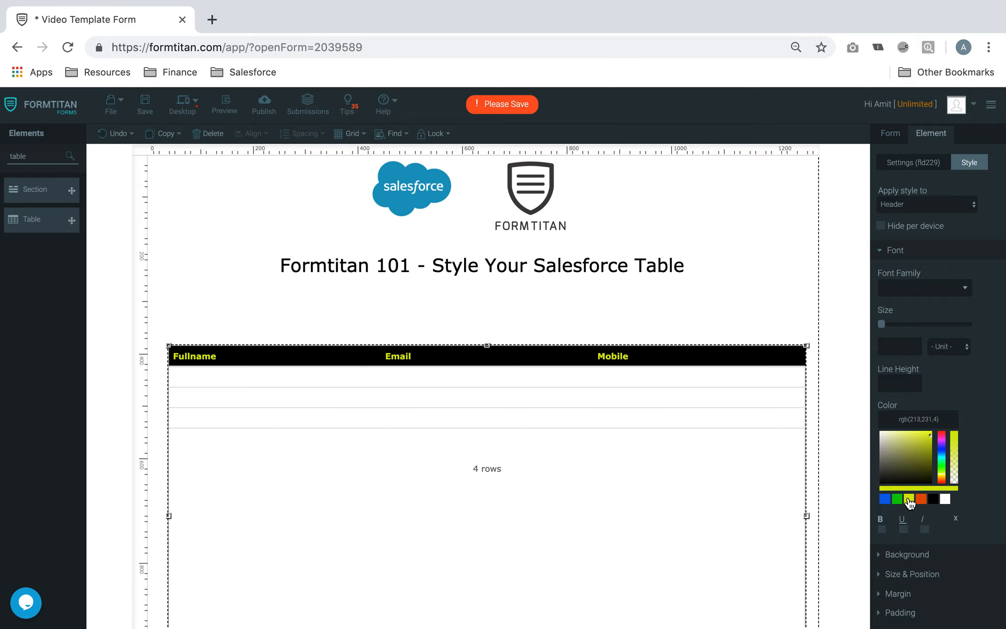
Save the form, check the header styling in the preview and close the preview.
{"action": "left_click", "coordinate": [139, 105]}
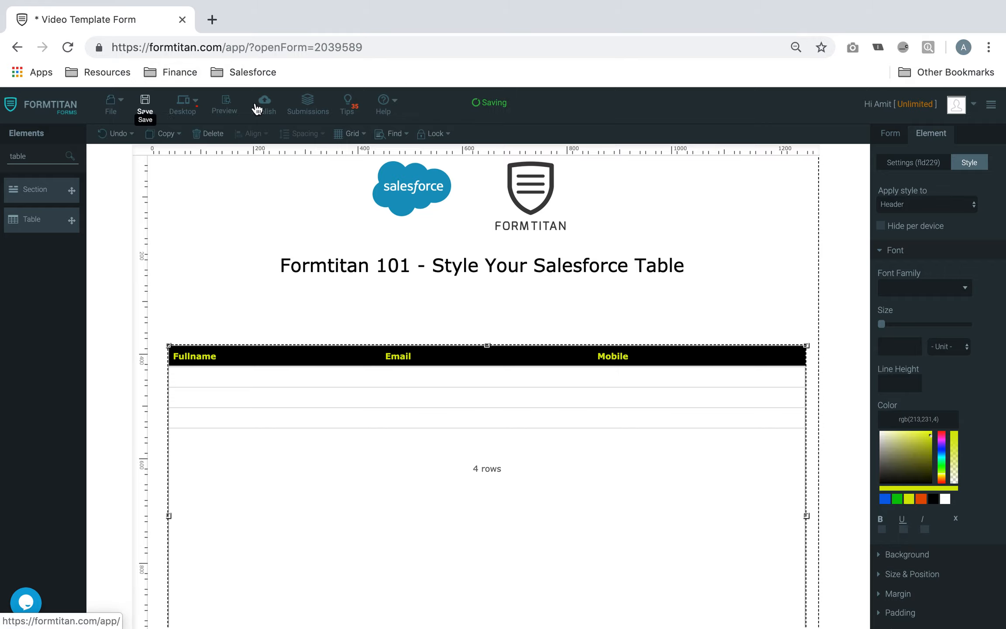
{"action": "left_click", "coordinate": [225, 106]}
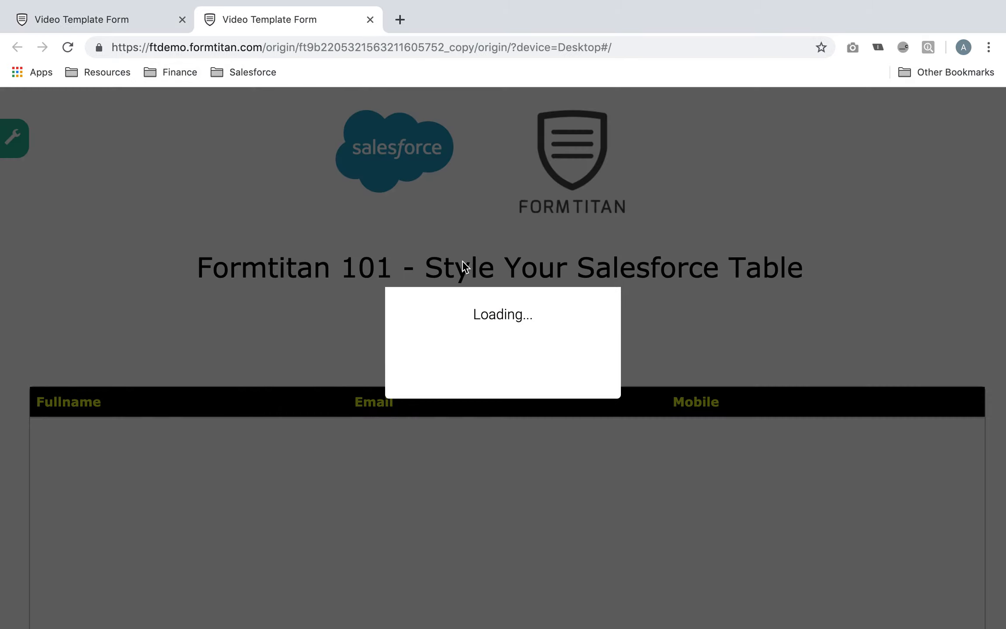
{"action": "scroll", "coordinate": [496, 364], "scroll_direction": "down", "scroll_amount": 3}
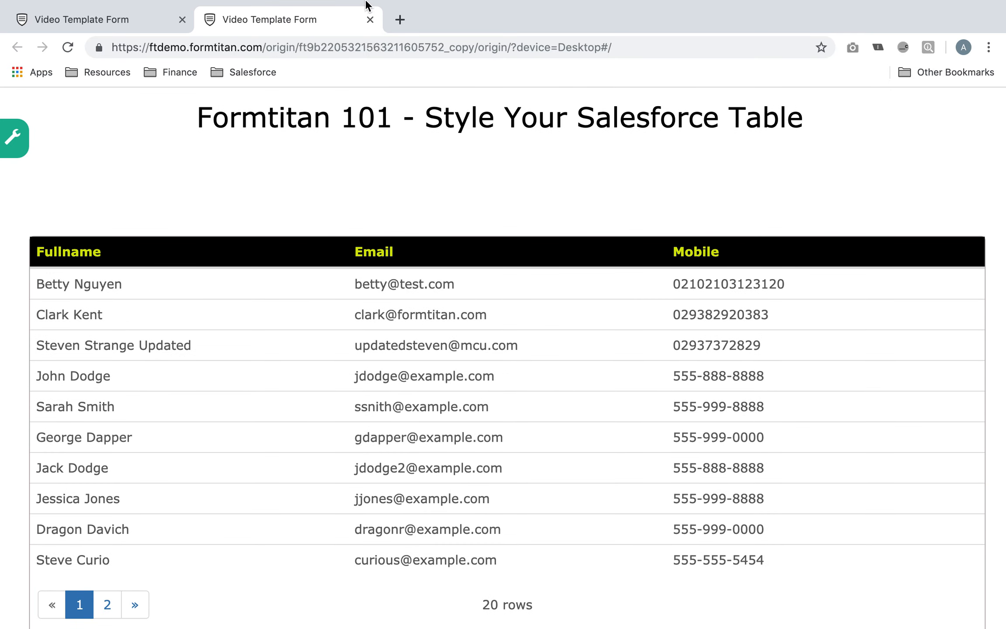
{"action": "left_click", "coordinate": [369, 20]}
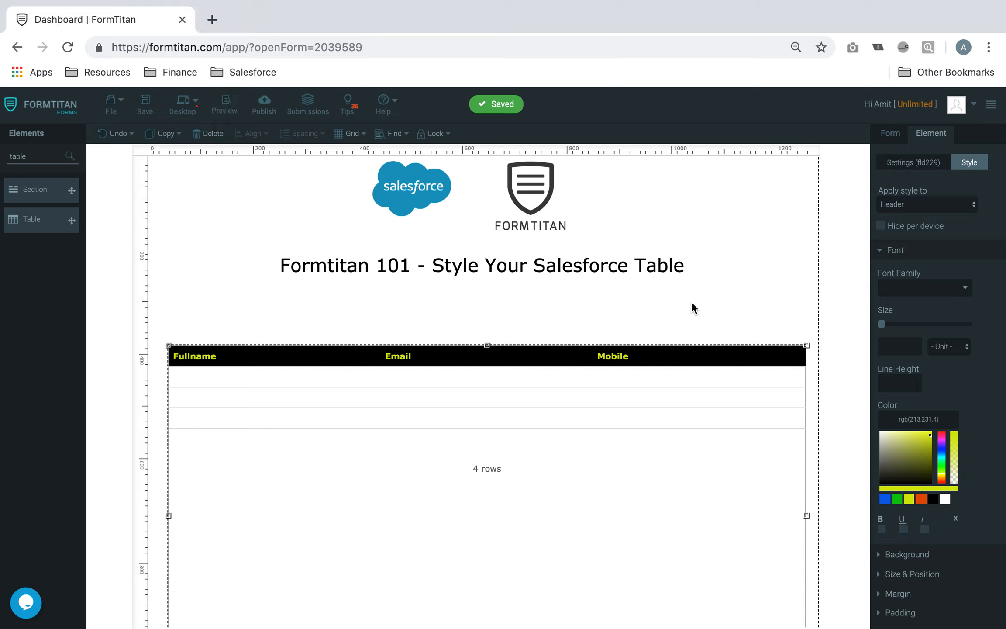
Clear the custom font colour and background colour of the table's Header part.
{"action": "left_click", "coordinate": [955, 521]}
{"action": "left_click", "coordinate": [901, 255]}
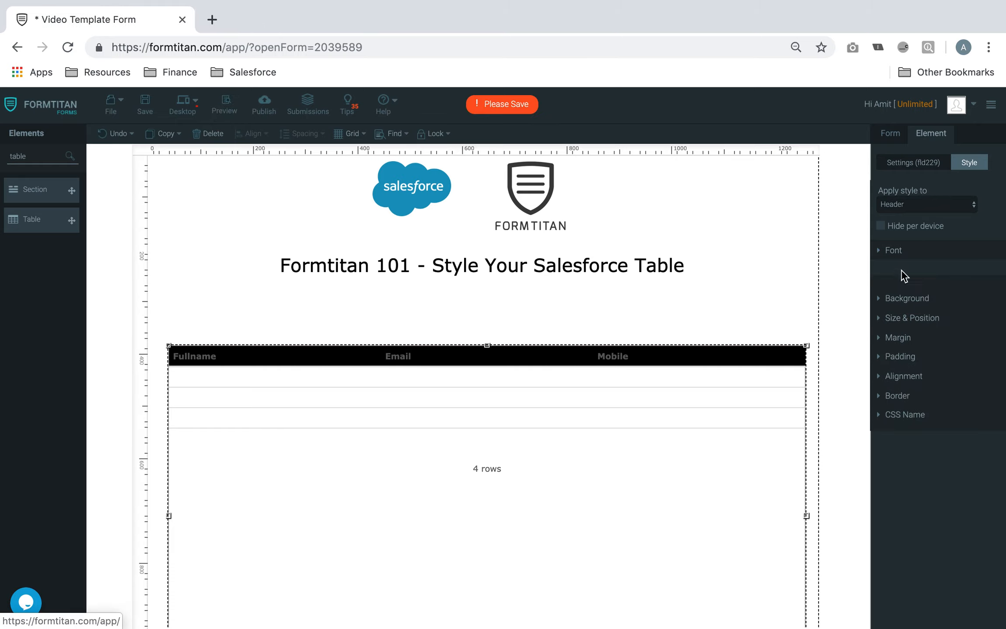
{"action": "left_click", "coordinate": [908, 273]}
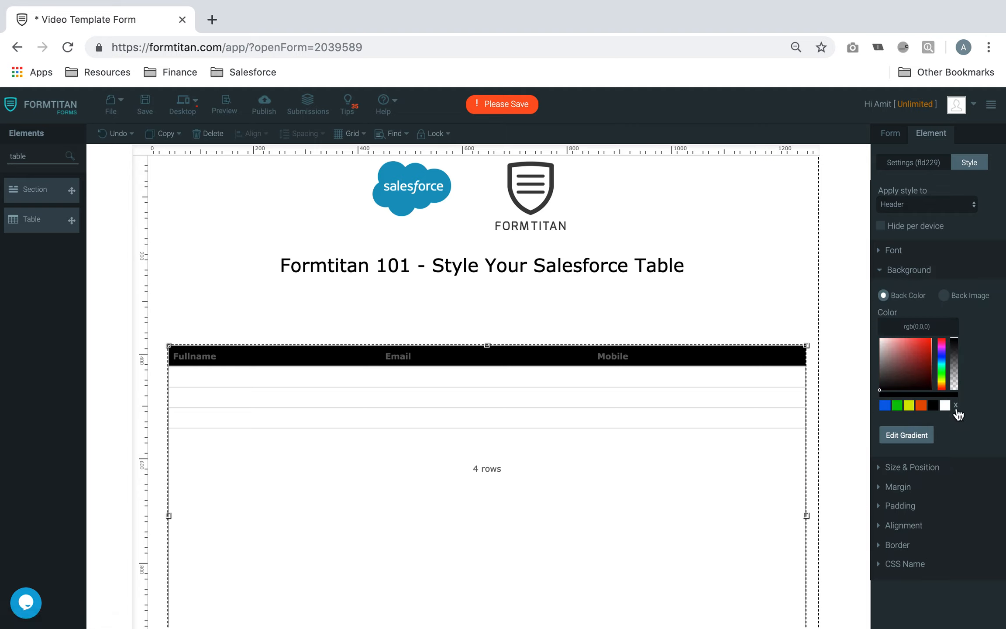
{"action": "left_click", "coordinate": [956, 406]}
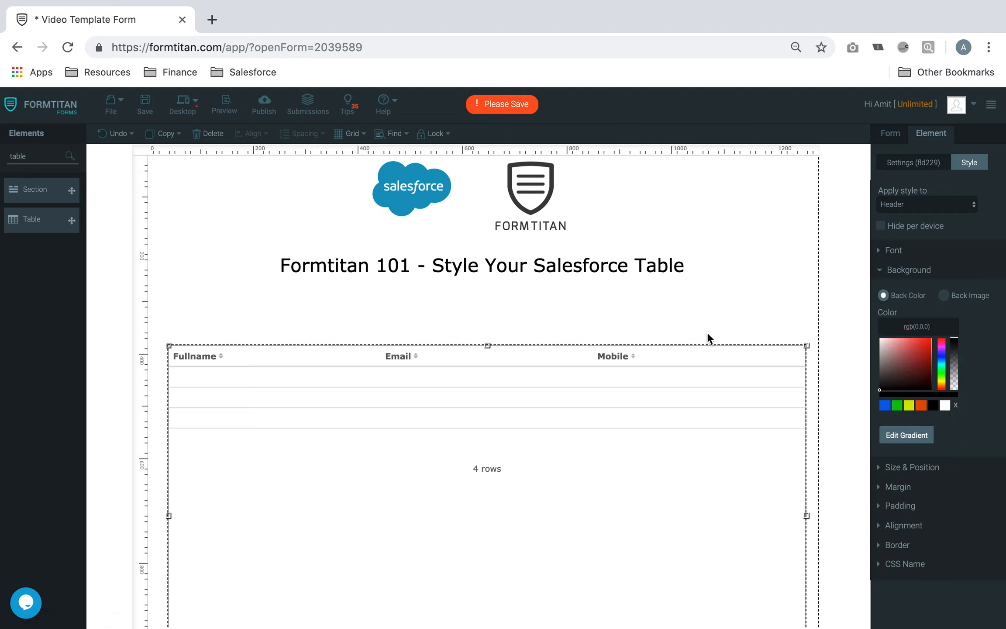
Give the table's Alternate Row part a black background and a white font colour.
{"action": "left_click", "coordinate": [736, 299]}
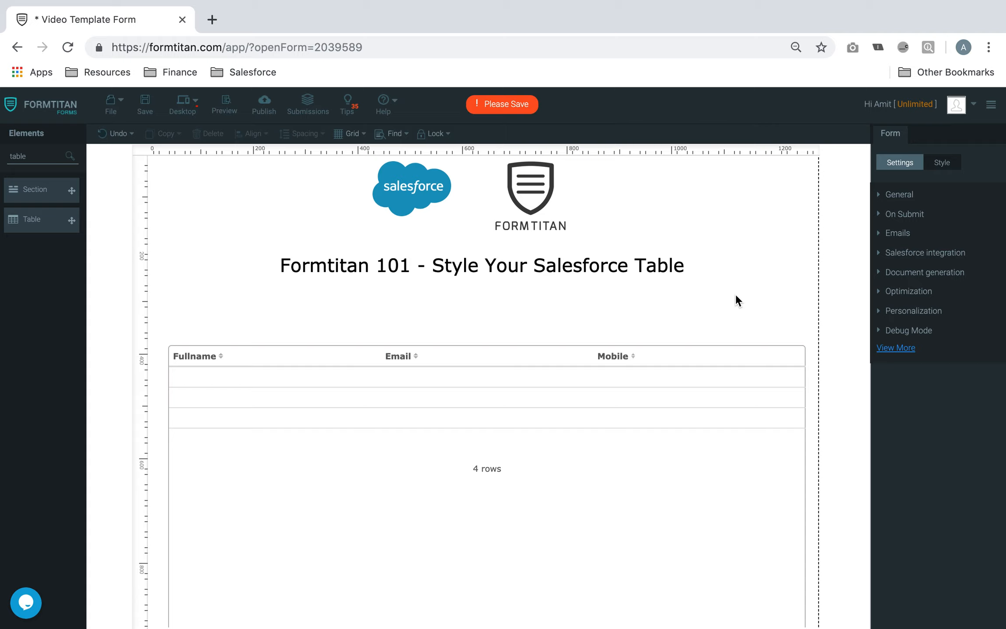
{"action": "left_click", "coordinate": [947, 163]}
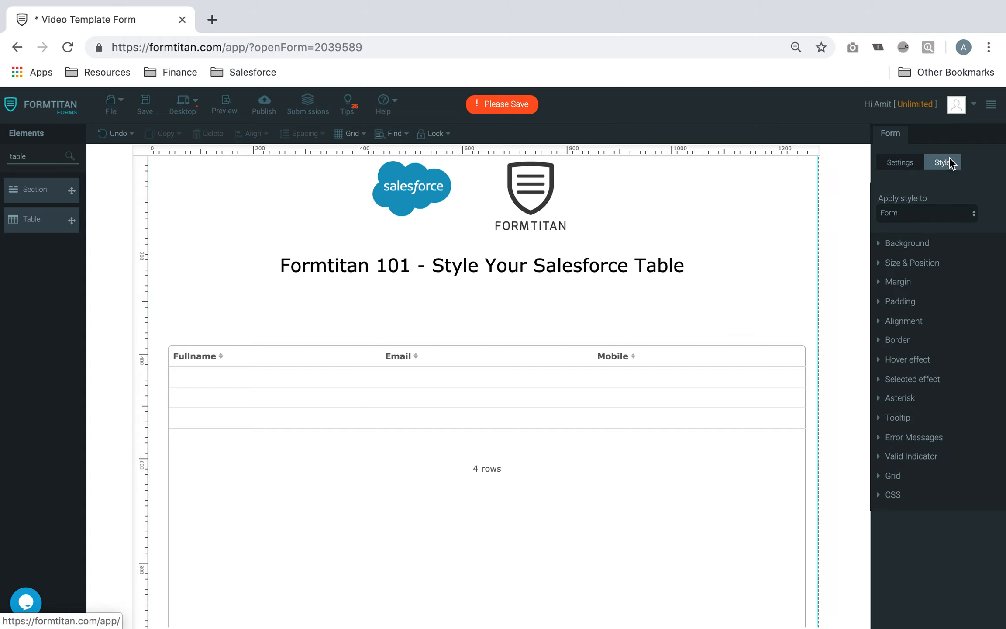
{"action": "left_click", "coordinate": [628, 418]}
{"action": "left_click", "coordinate": [939, 196]}
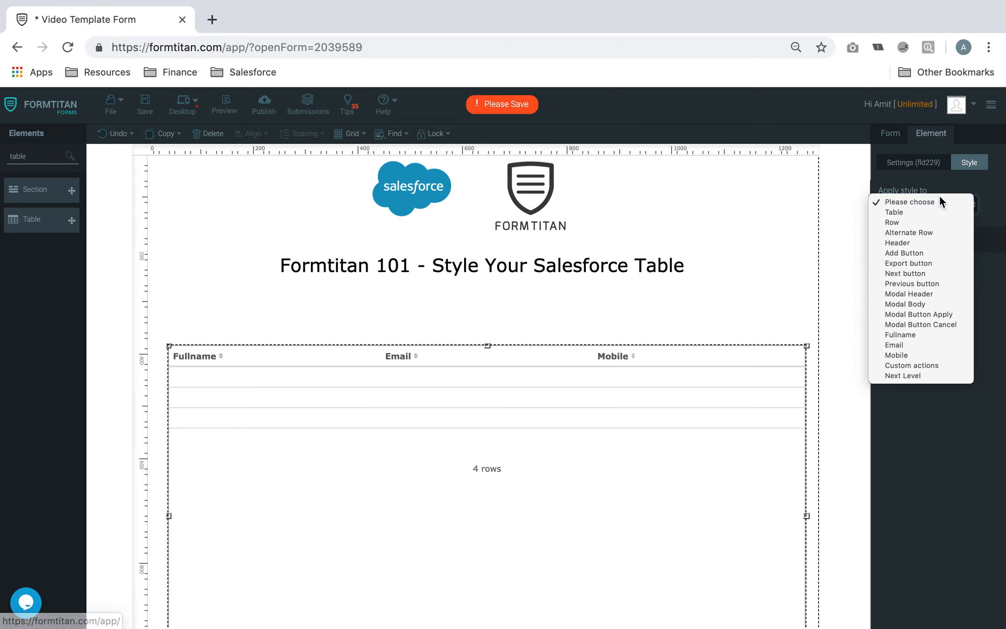
{"action": "left_click", "coordinate": [928, 231]}
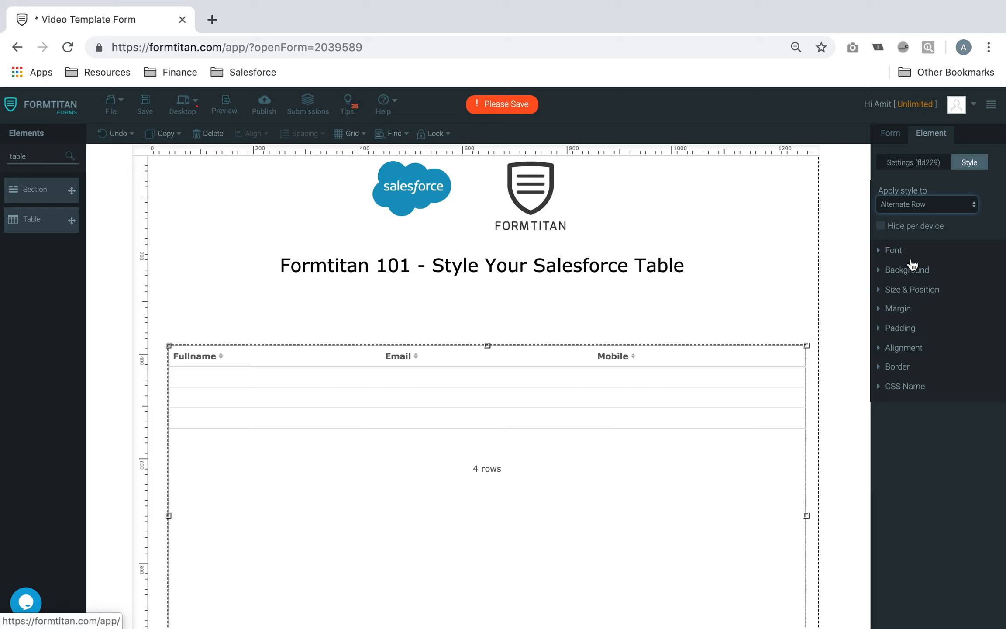
{"action": "left_click", "coordinate": [908, 270]}
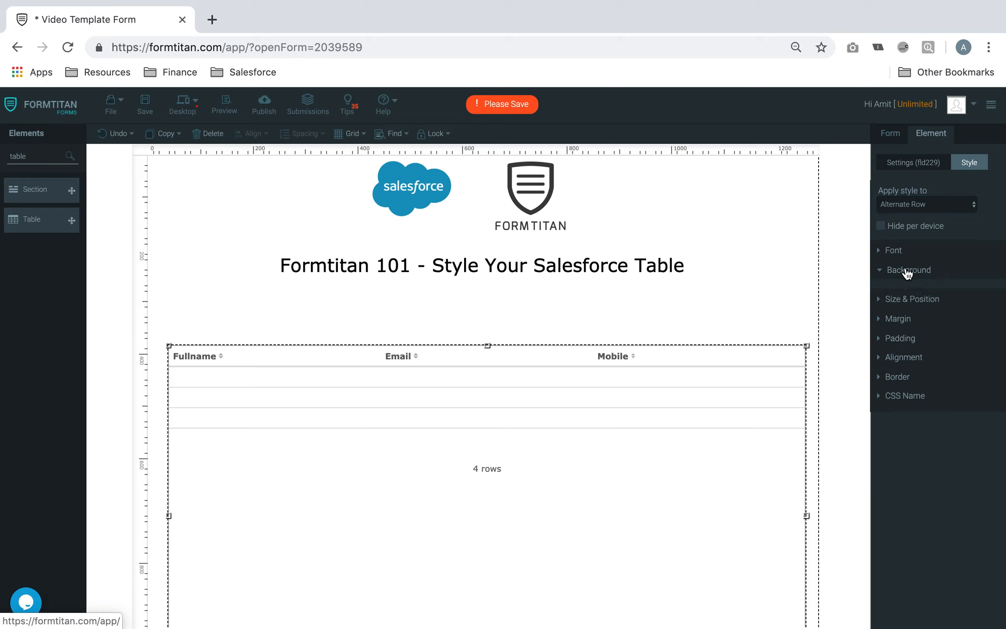
{"action": "left_click", "coordinate": [933, 405]}
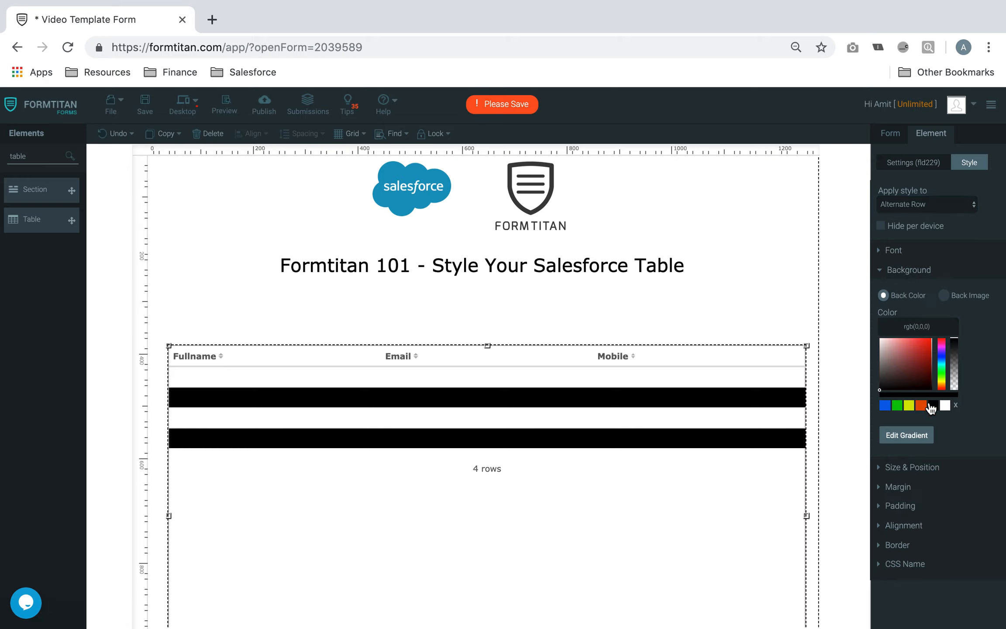
{"action": "left_click", "coordinate": [898, 251]}
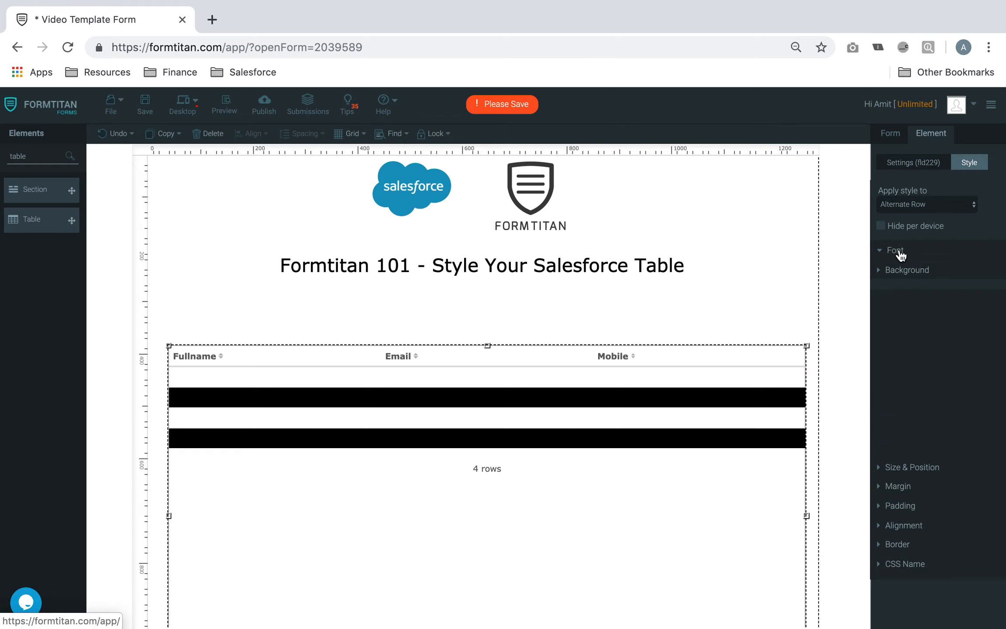
{"action": "left_click", "coordinate": [942, 499]}
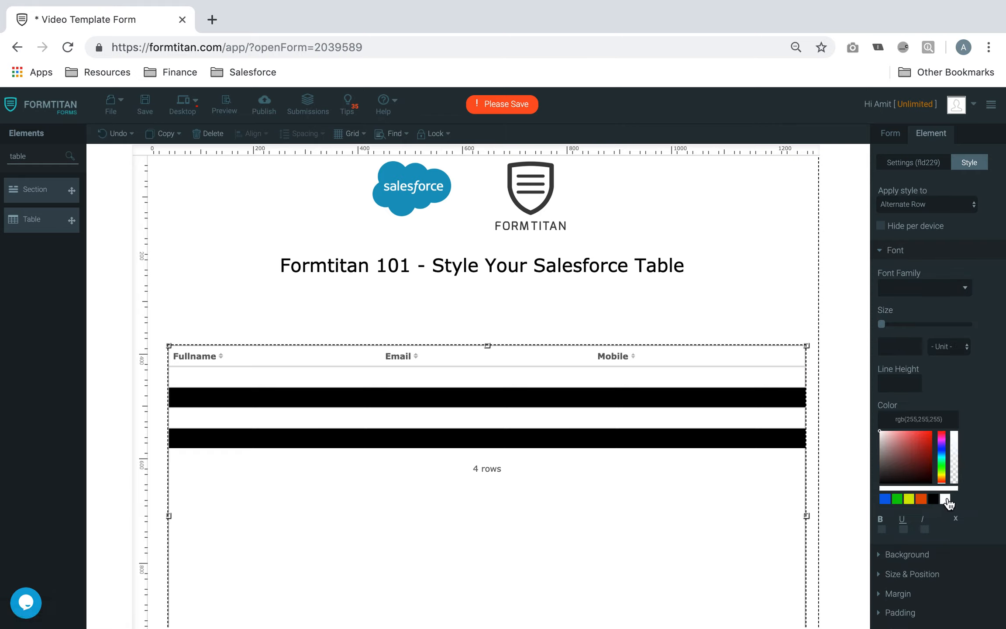
Save the form, examine the alternate row styling in the preview and close the preview.
{"action": "left_click", "coordinate": [143, 104]}
{"action": "left_click", "coordinate": [224, 104]}
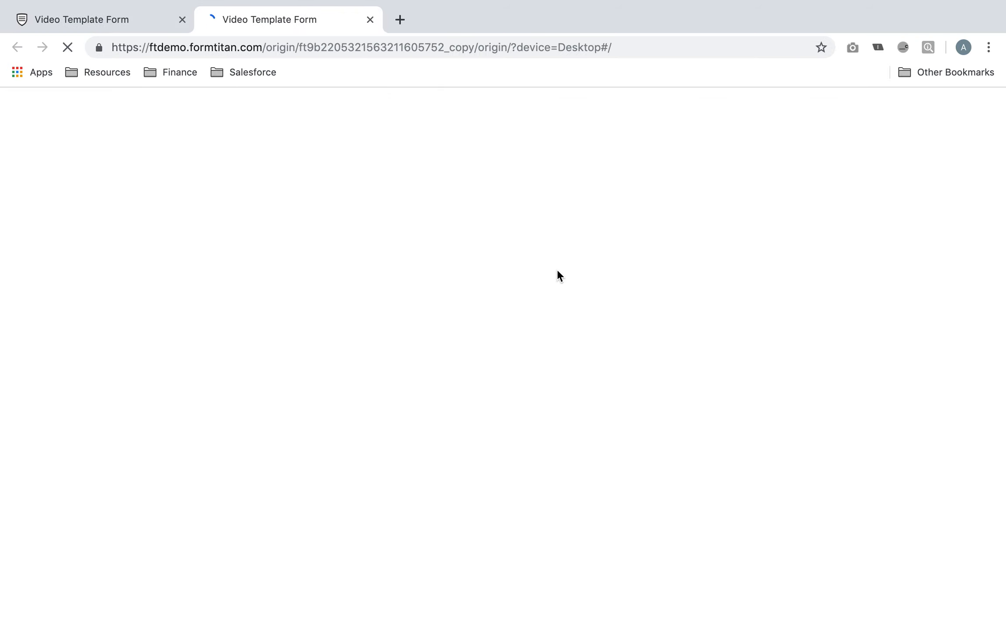
{"action": "scroll", "coordinate": [532, 410], "scroll_direction": "down", "scroll_amount": 4}
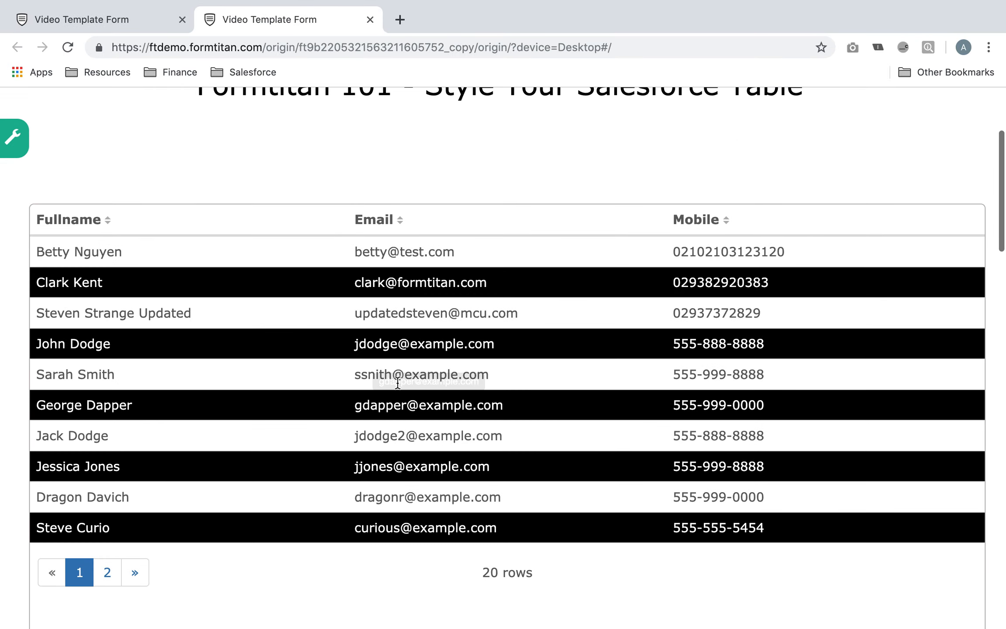
{"action": "scroll", "coordinate": [388, 359], "scroll_direction": "up", "scroll_amount": 2}
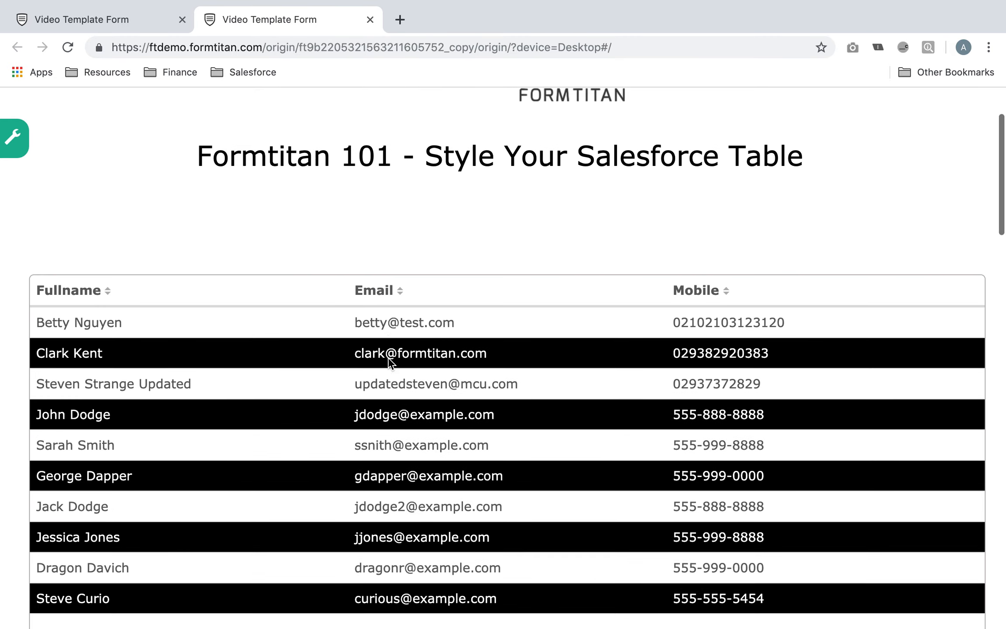
{"action": "scroll", "coordinate": [389, 362], "scroll_direction": "down", "scroll_amount": 4}
{"action": "scroll", "coordinate": [388, 329], "scroll_direction": "up", "scroll_amount": 2}
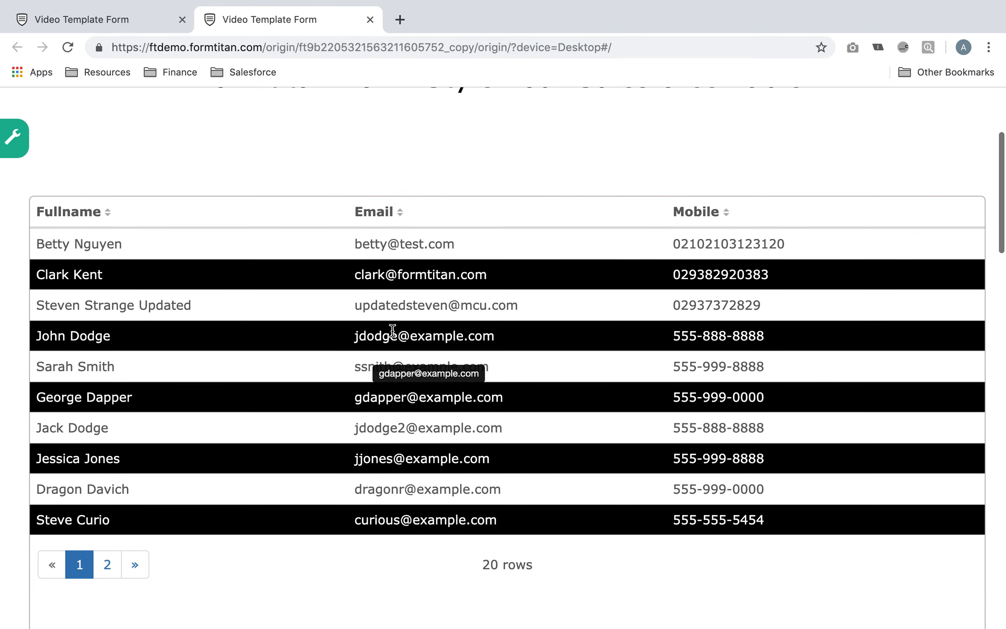
{"action": "scroll", "coordinate": [391, 332], "scroll_direction": "up", "scroll_amount": 2}
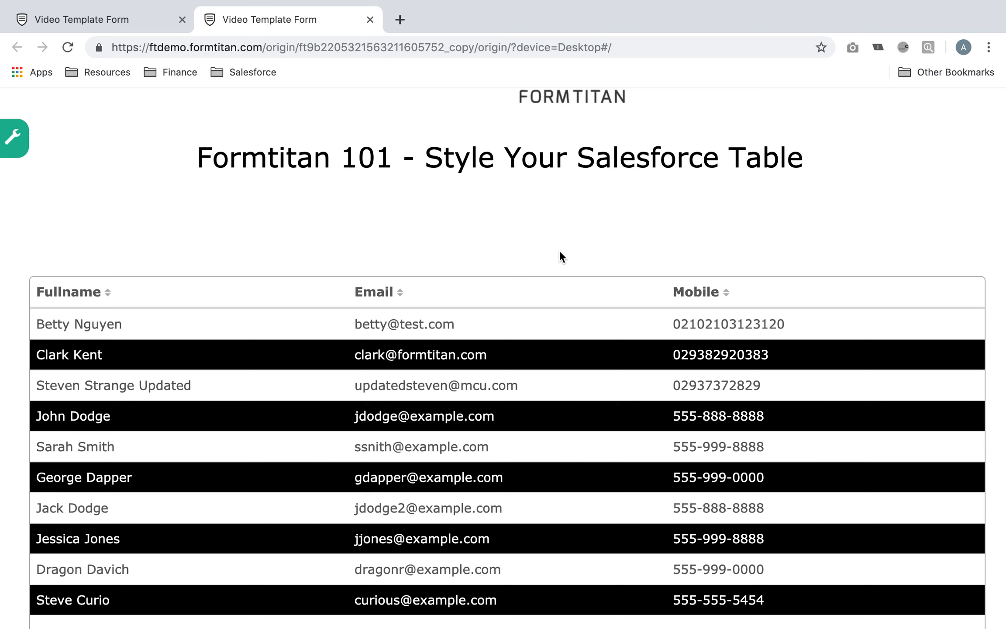
{"action": "scroll", "coordinate": [560, 252], "scroll_direction": "up", "scroll_amount": 2}
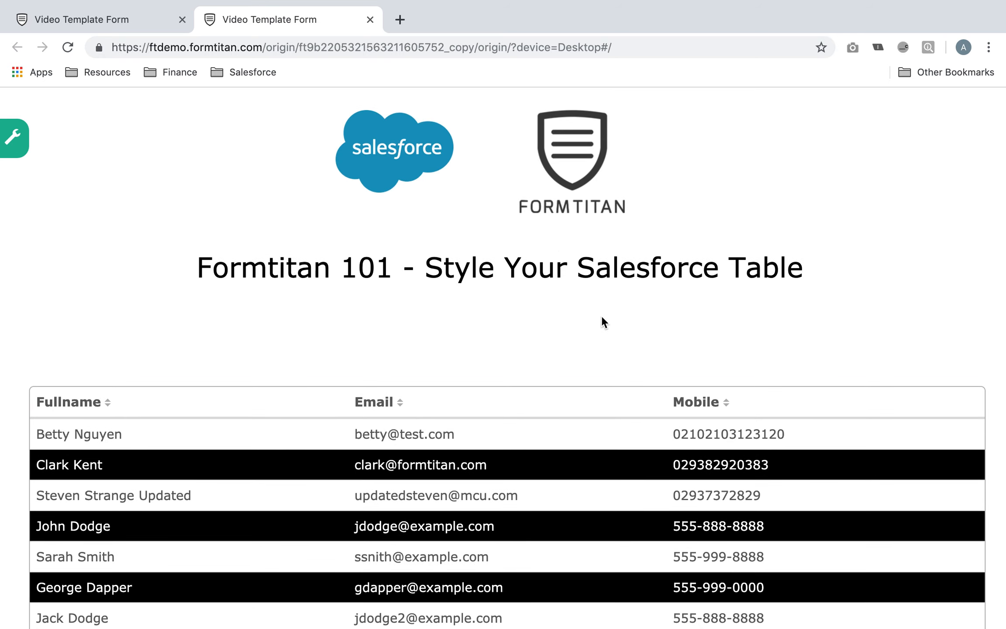
{"action": "scroll", "coordinate": [609, 322], "scroll_direction": "down", "scroll_amount": 3}
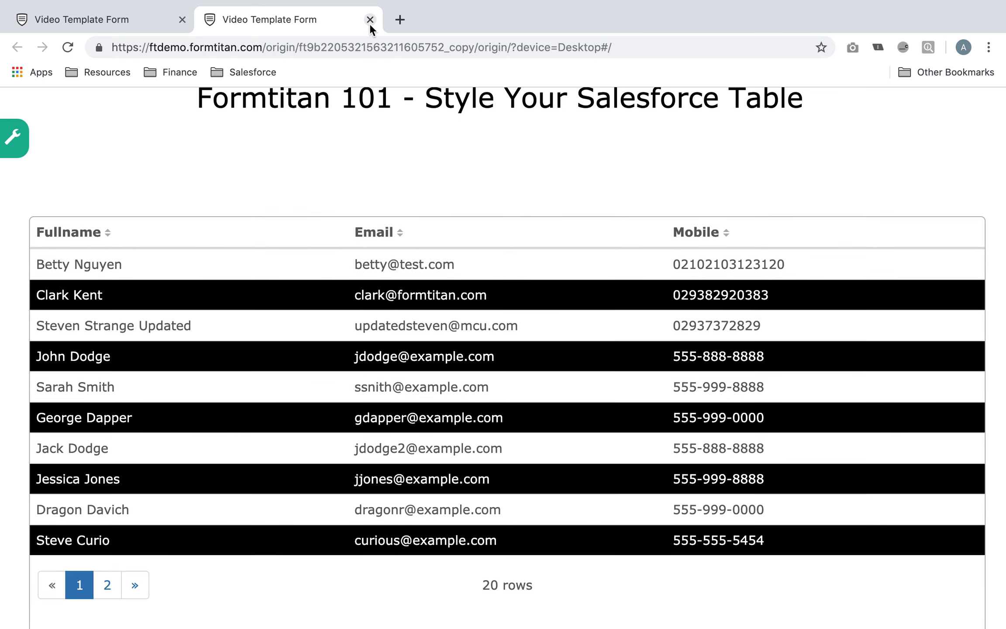
{"action": "left_click", "coordinate": [370, 20]}
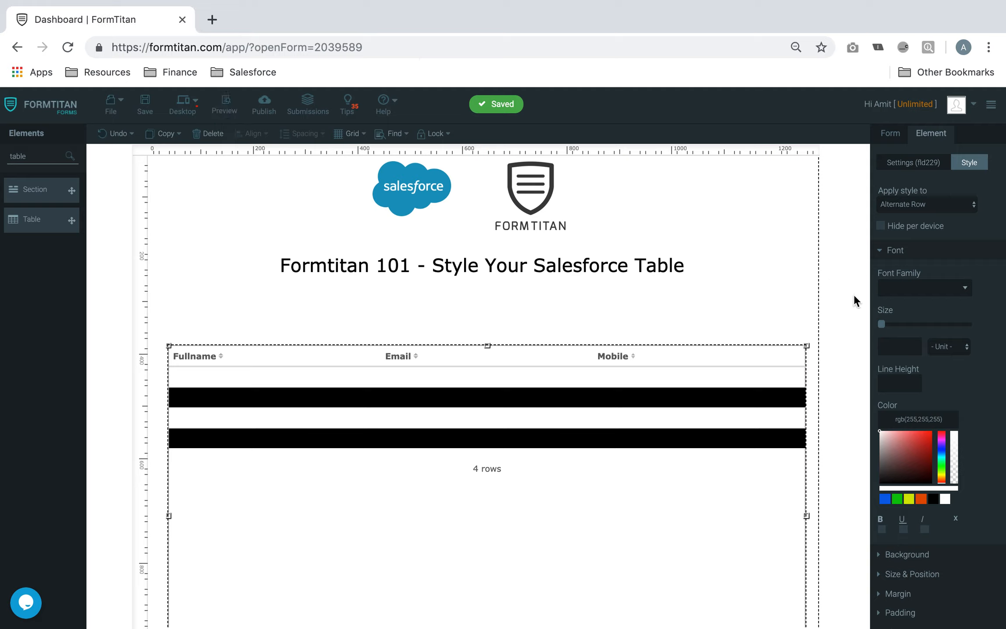
Clear the custom font colour and background colour of the table's Alternate Row part.
{"action": "left_click", "coordinate": [952, 202]}
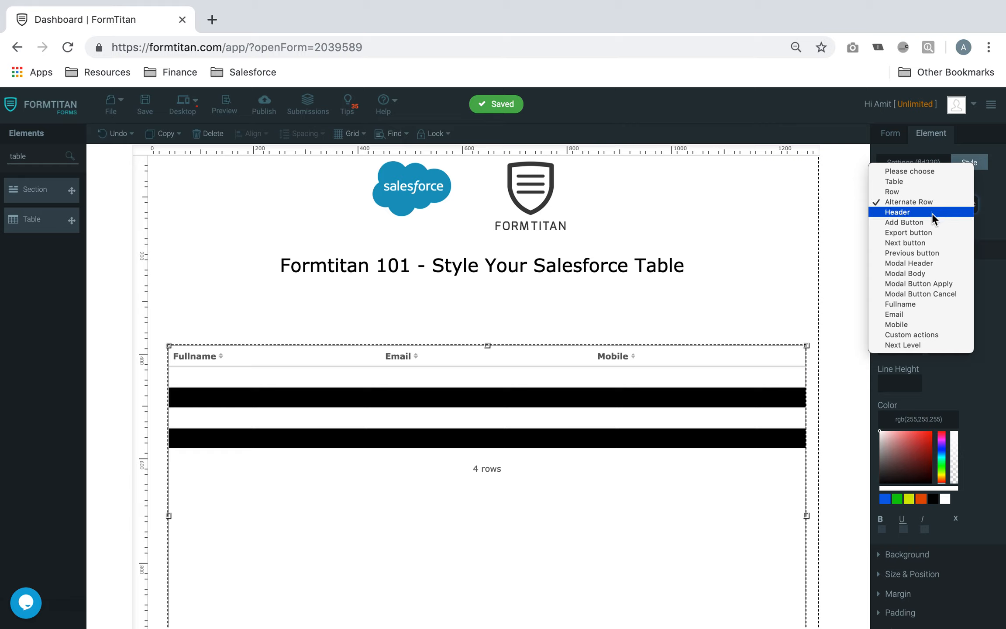
{"action": "left_click", "coordinate": [951, 528]}
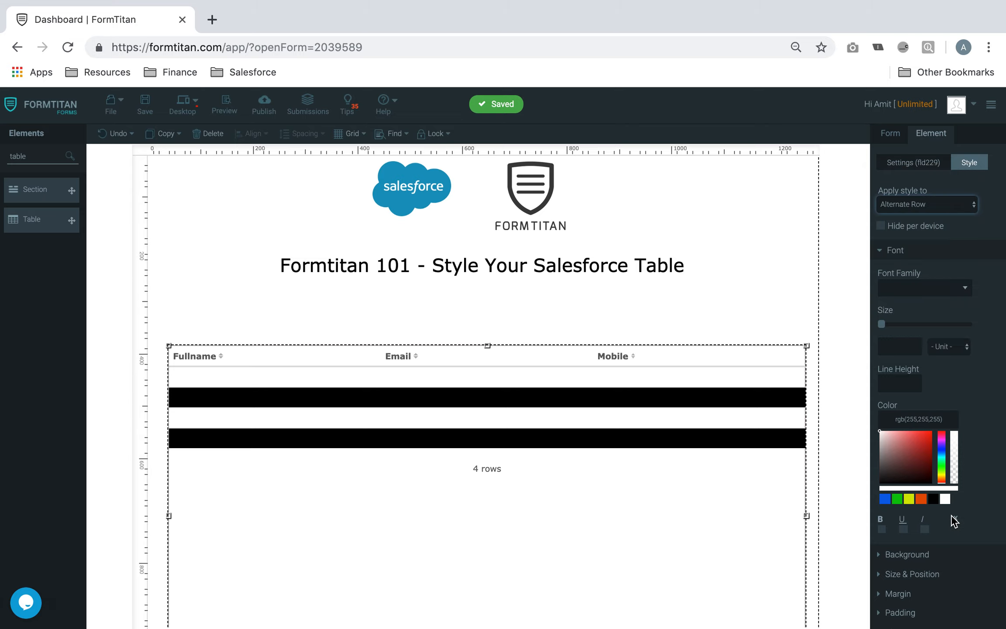
{"action": "left_click", "coordinate": [894, 252]}
{"action": "left_click", "coordinate": [913, 270]}
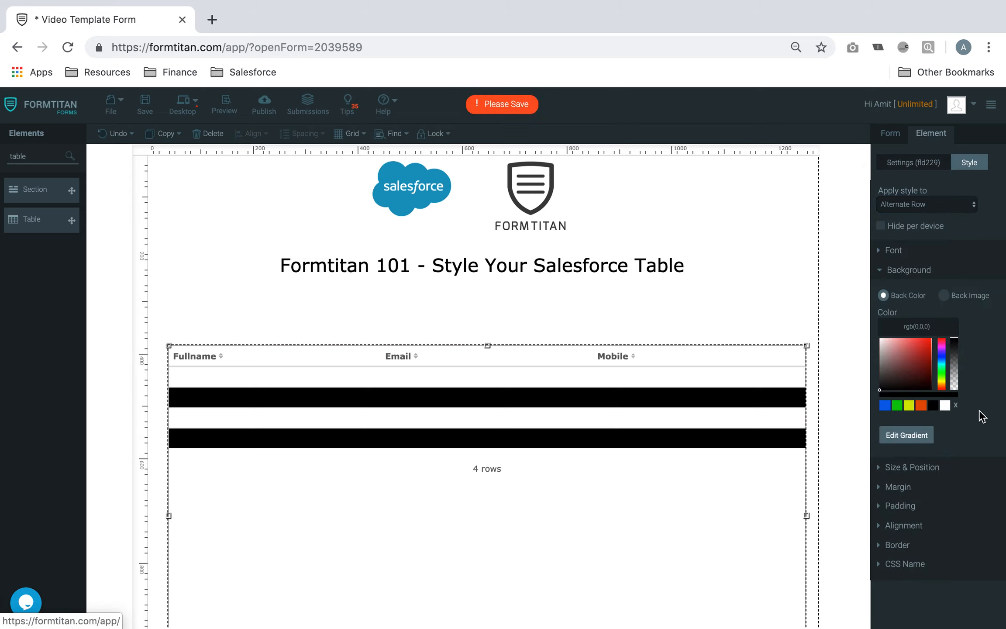
{"action": "left_click", "coordinate": [956, 406]}
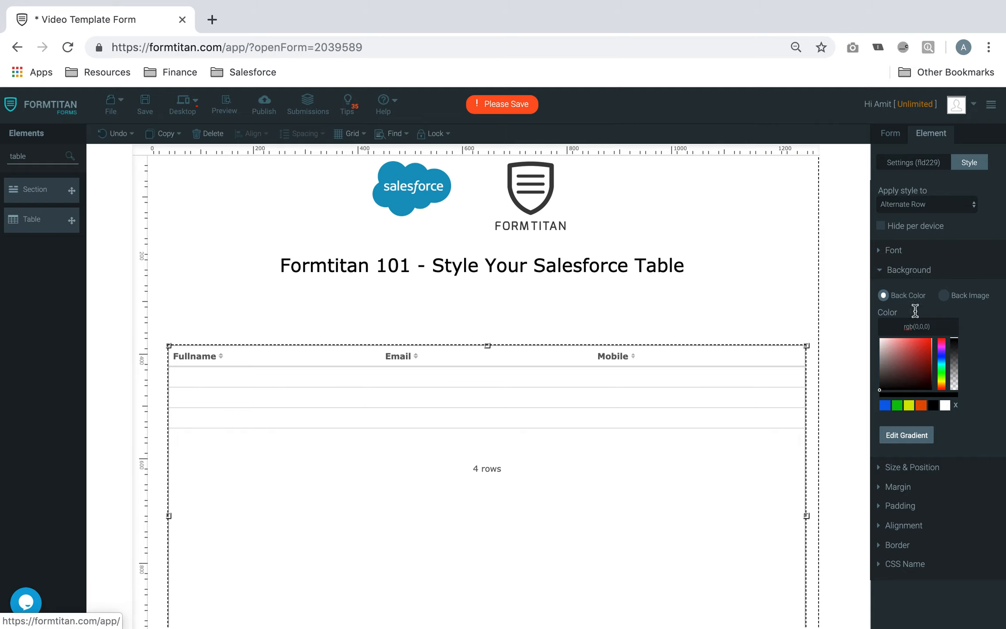
Enable Allow add and Allow export in the table's advanced settings.
{"action": "left_click", "coordinate": [733, 303]}
{"action": "left_click", "coordinate": [721, 429]}
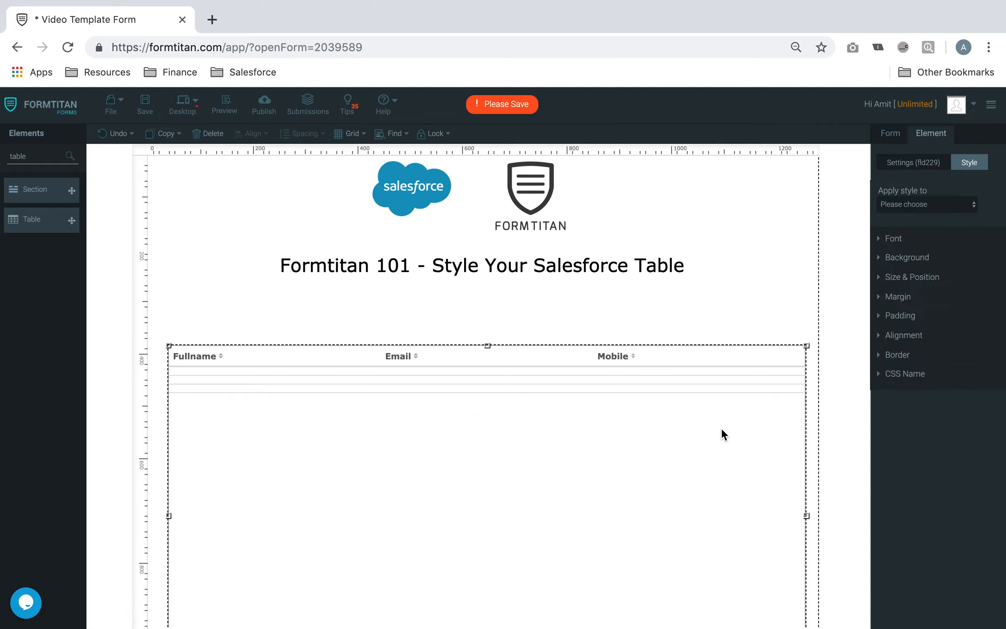
{"action": "left_click", "coordinate": [915, 162]}
{"action": "scroll", "coordinate": [929, 368], "scroll_direction": "down", "scroll_amount": 1}
{"action": "scroll", "coordinate": [928, 367], "scroll_direction": "up", "scroll_amount": 1}
{"action": "left_click", "coordinate": [908, 538]}
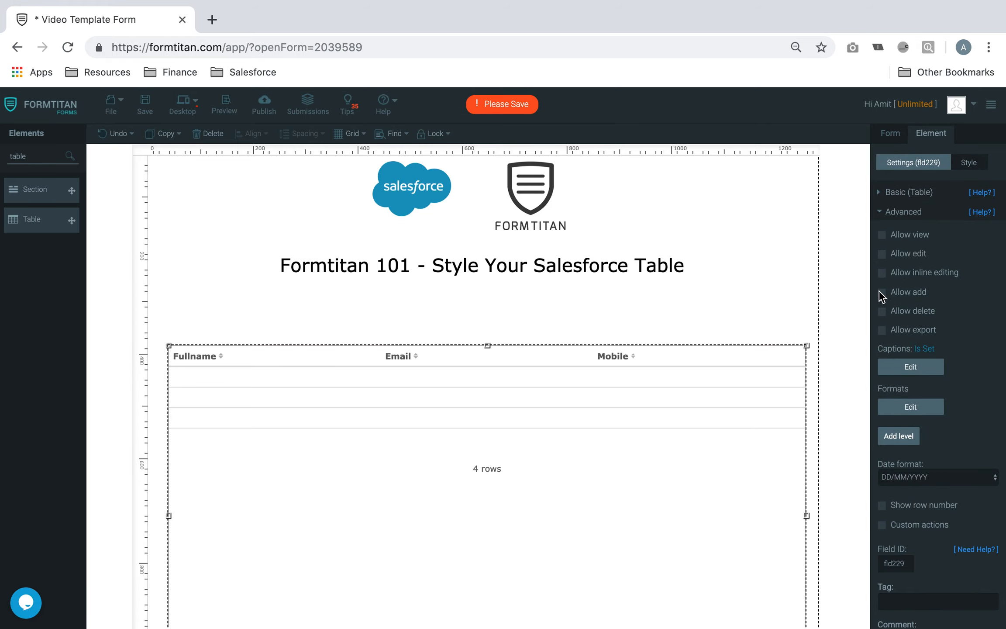
{"action": "left_click", "coordinate": [881, 292]}
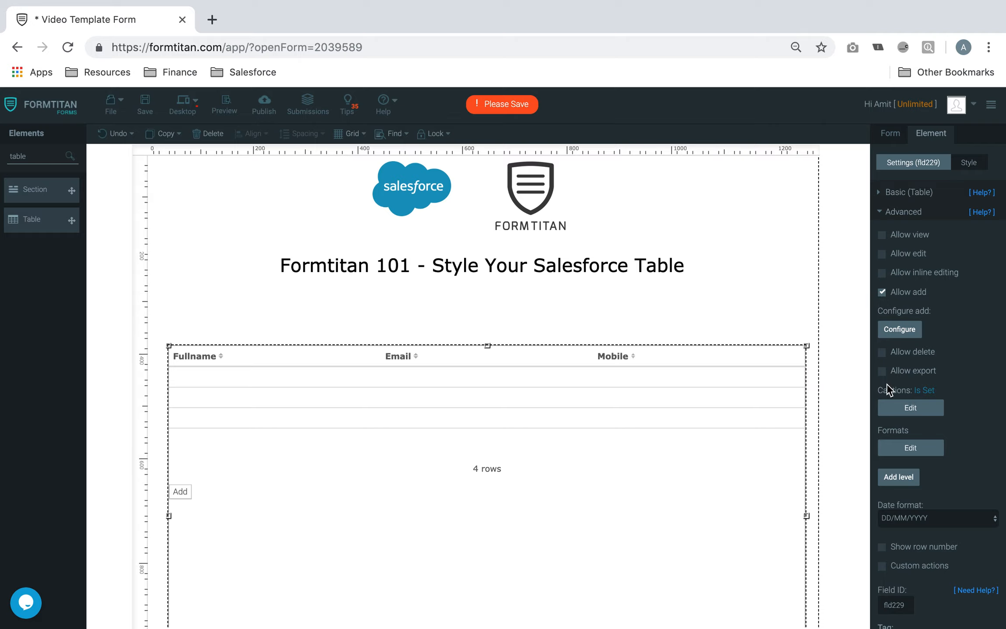
{"action": "left_click", "coordinate": [880, 372]}
Enable custom actions for the table, name the action "Click Here", apply it and save the form.
{"action": "scroll", "coordinate": [980, 438], "scroll_direction": "down", "scroll_amount": 3}
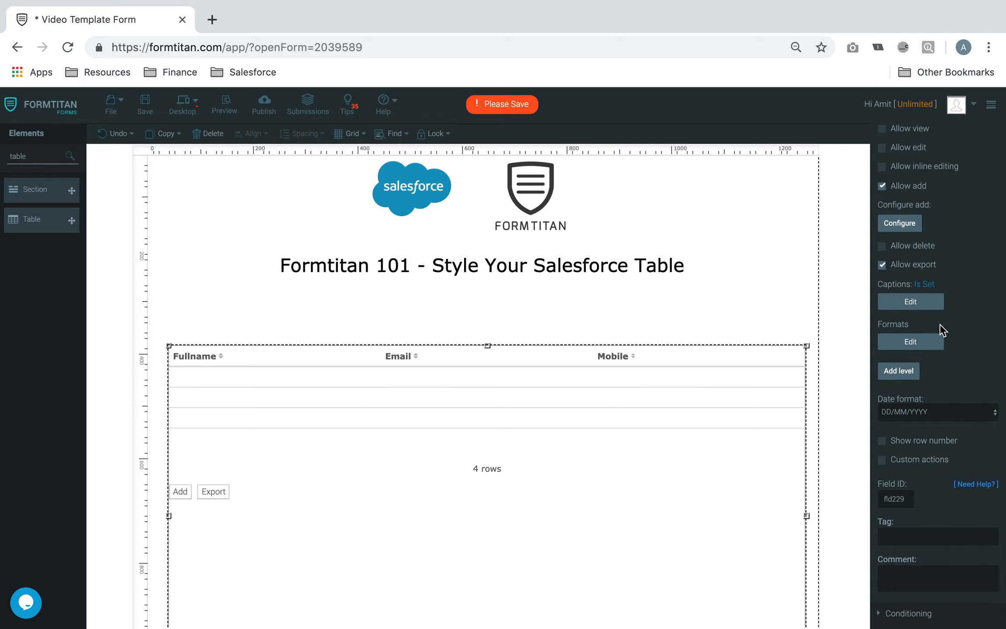
{"action": "scroll", "coordinate": [930, 351], "scroll_direction": "up", "scroll_amount": 3}
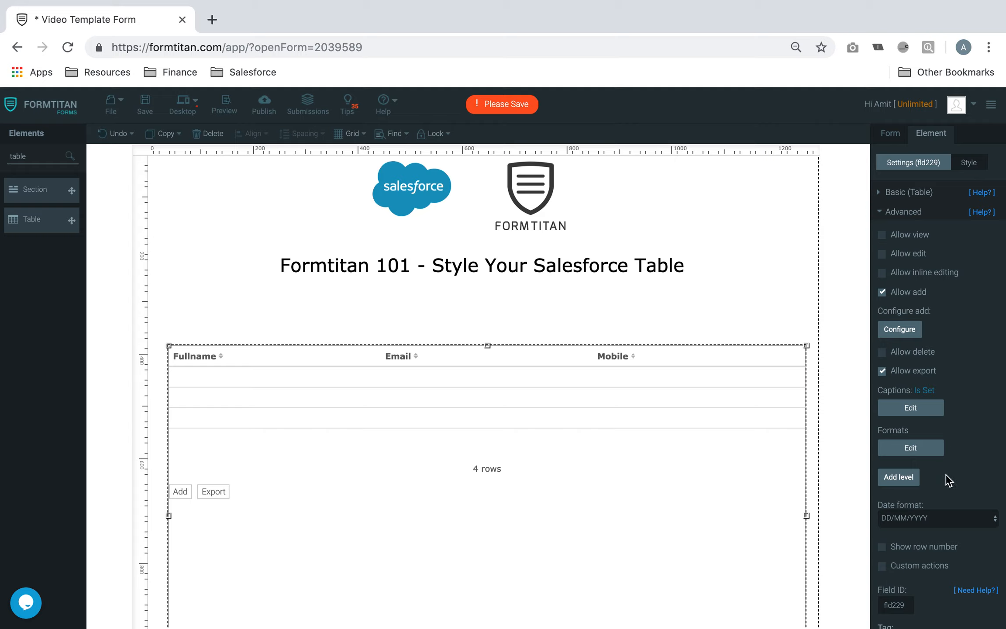
{"action": "left_click", "coordinate": [886, 565]}
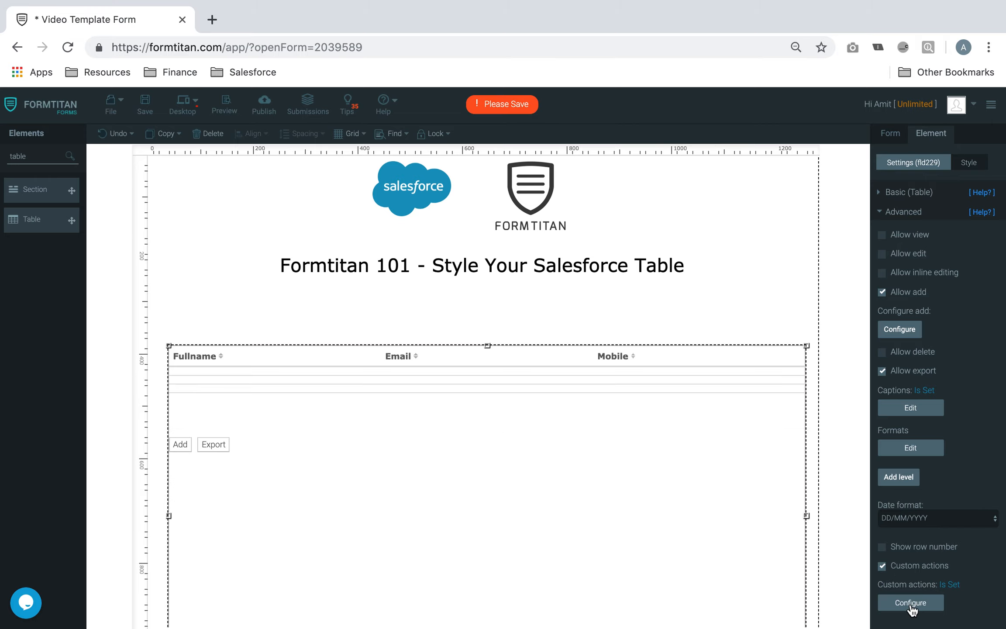
{"action": "left_click", "coordinate": [886, 602]}
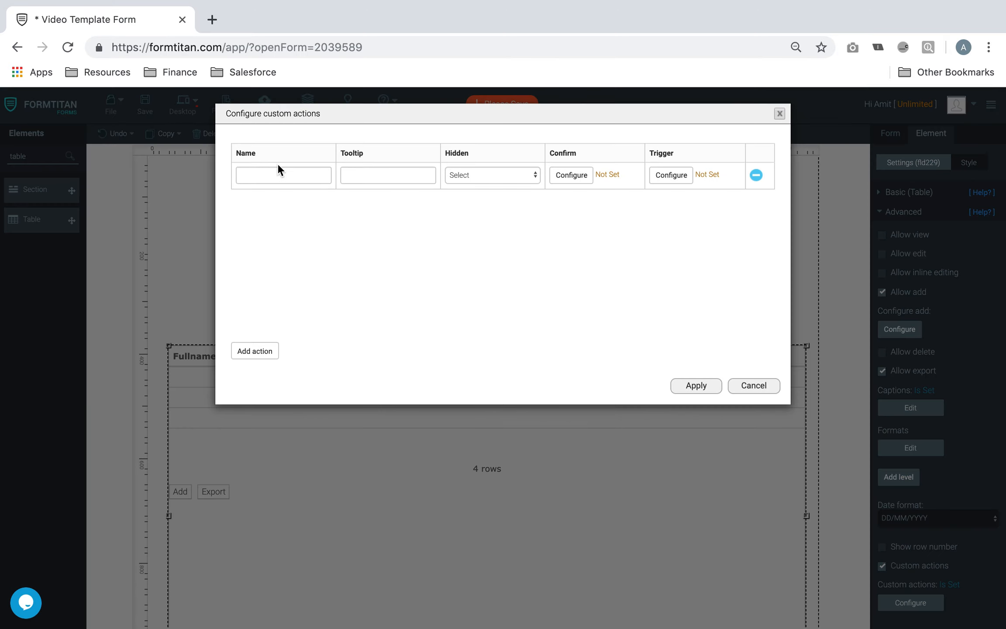
{"action": "left_click", "coordinate": [269, 176]}
{"action": "type", "text": "Click Here"}
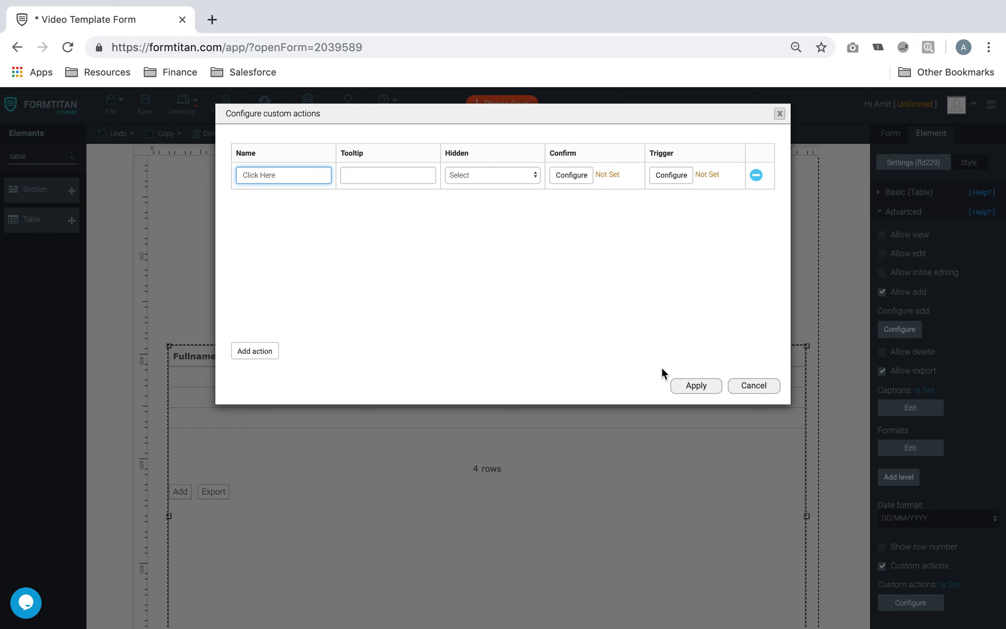
{"action": "left_click", "coordinate": [683, 387]}
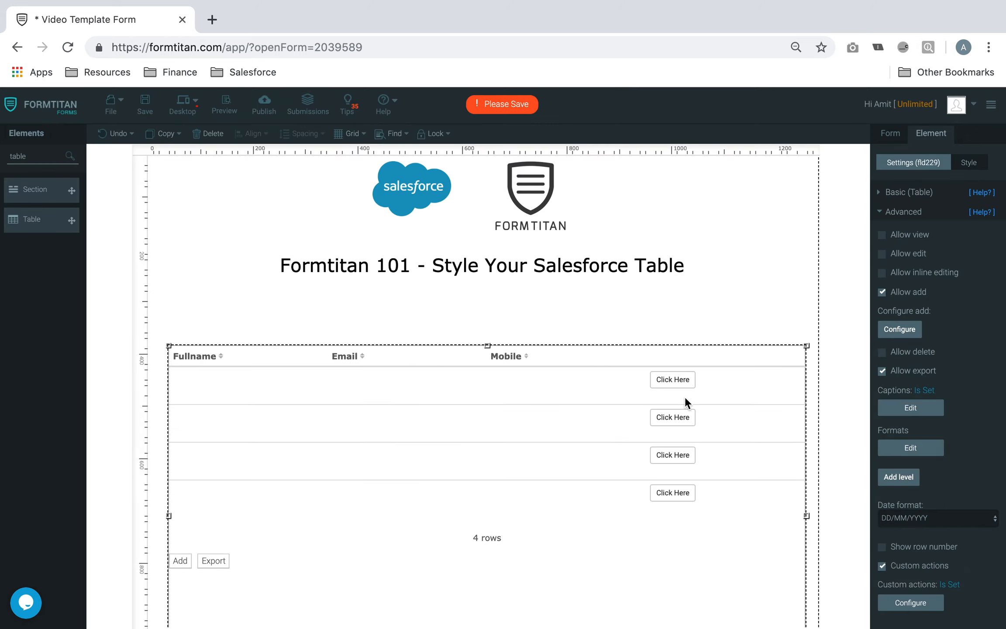
{"action": "left_click", "coordinate": [145, 105]}
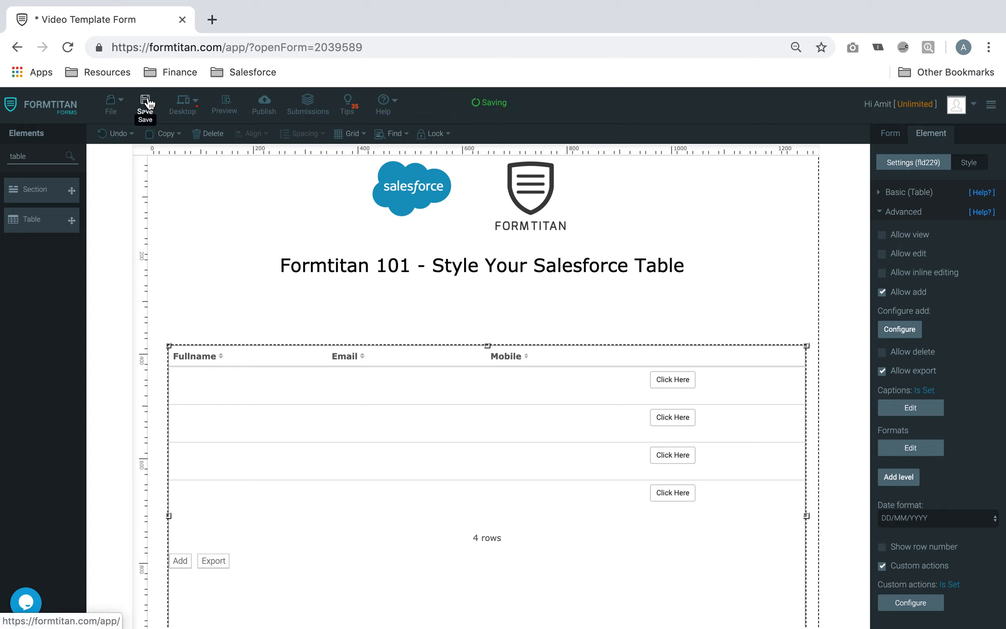
Give the table's Add Button part an orange font colour and a black background.
{"action": "left_click", "coordinate": [975, 167]}
{"action": "left_click", "coordinate": [924, 203]}
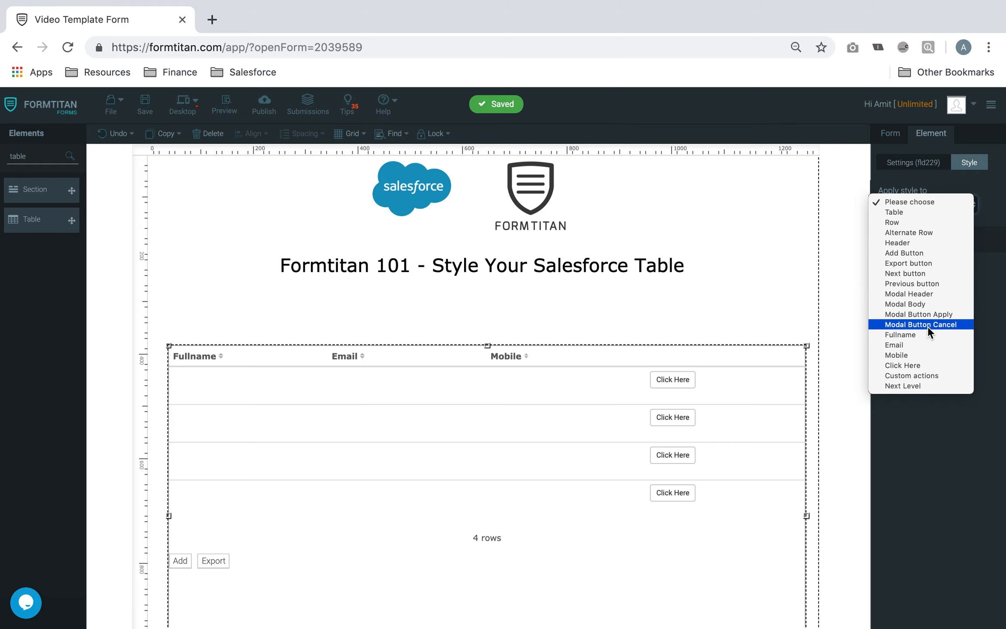
{"action": "left_click", "coordinate": [929, 252]}
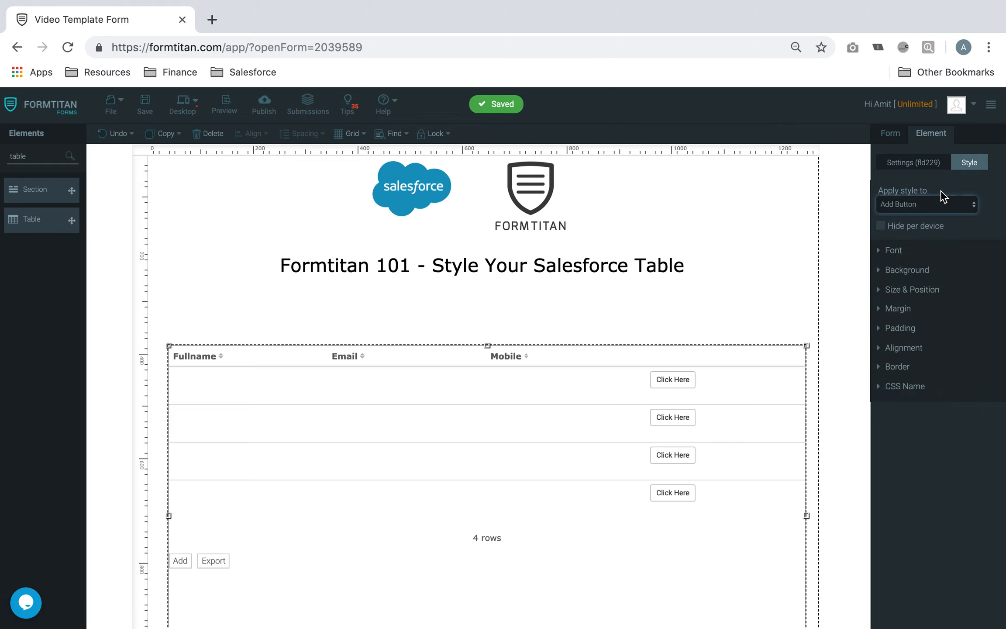
{"action": "left_click", "coordinate": [906, 253]}
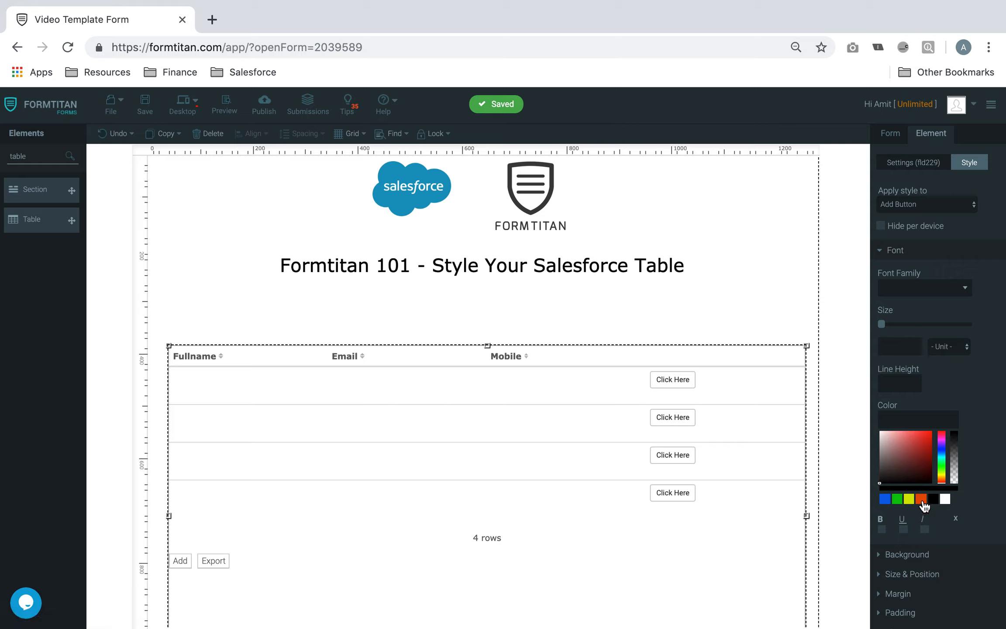
{"action": "left_click", "coordinate": [921, 500]}
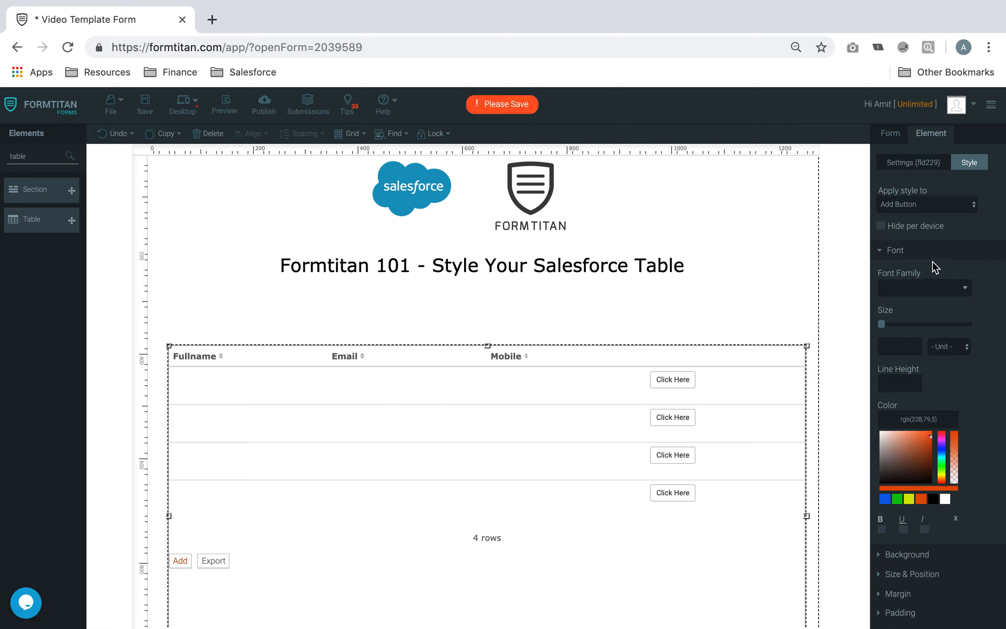
{"action": "left_click", "coordinate": [906, 556]}
{"action": "left_click", "coordinate": [935, 406]}
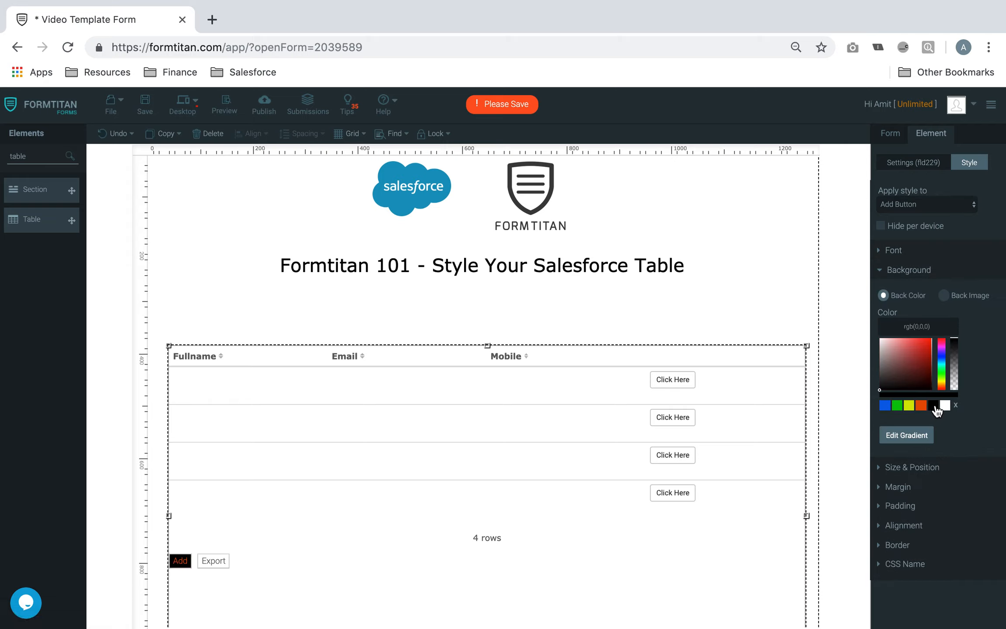
Give the table's Export button part an orange background and a black font colour.
{"action": "left_click", "coordinate": [913, 204]}
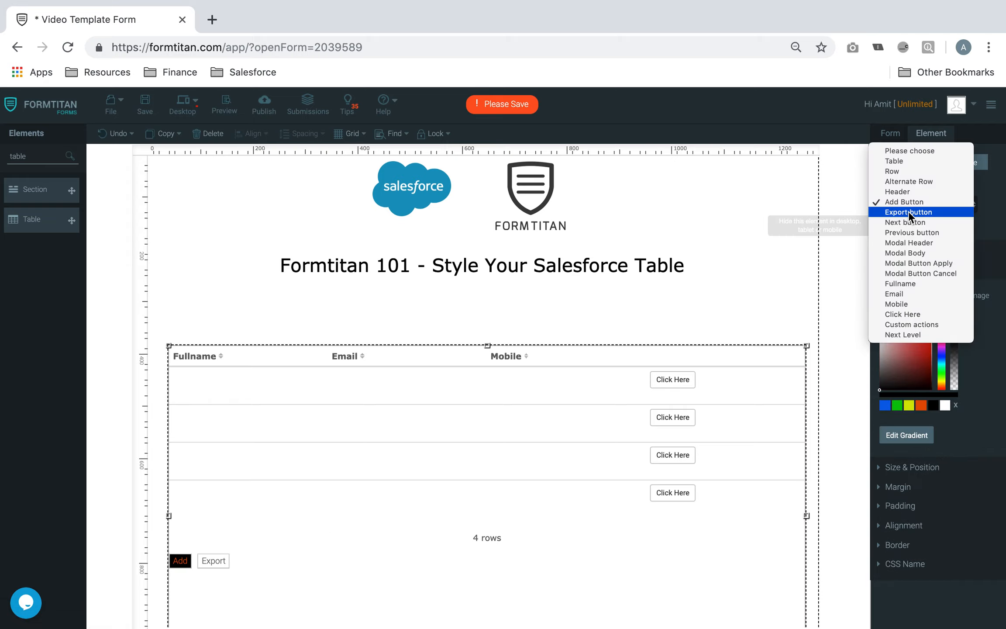
{"action": "left_click", "coordinate": [909, 212]}
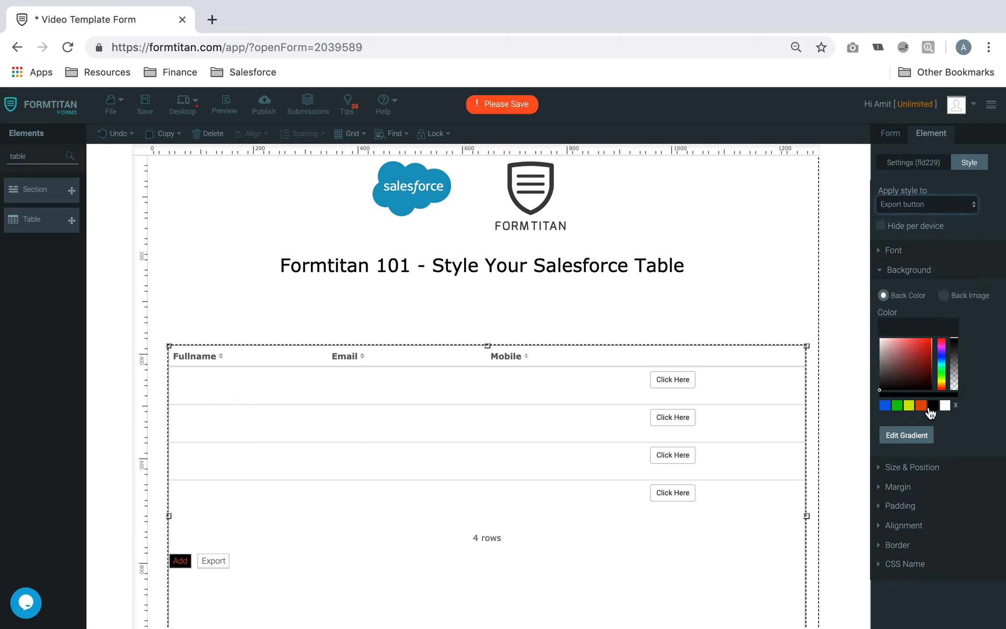
{"action": "left_click", "coordinate": [925, 409]}
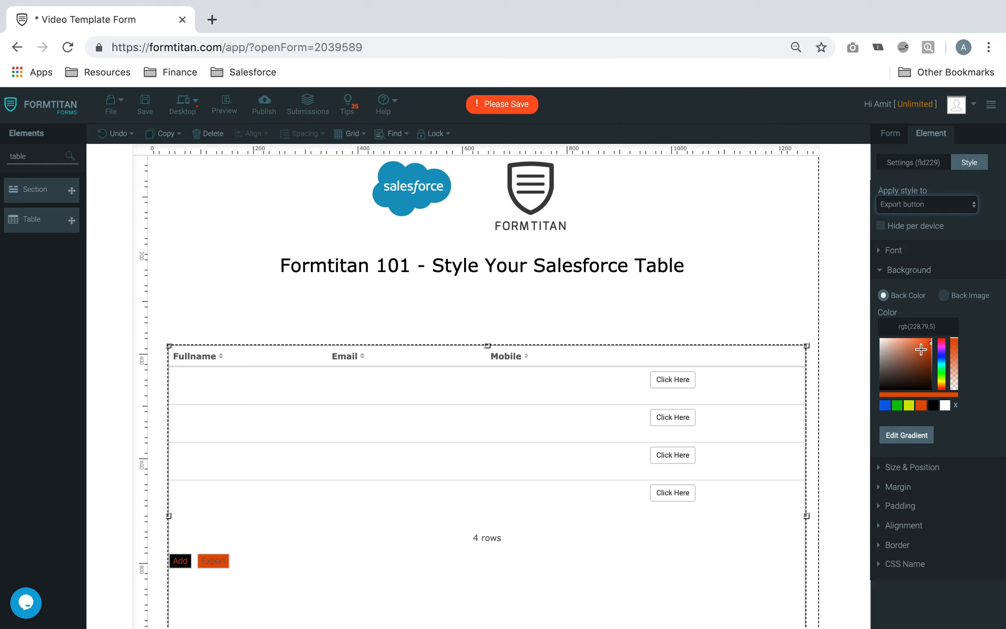
{"action": "left_click", "coordinate": [894, 253]}
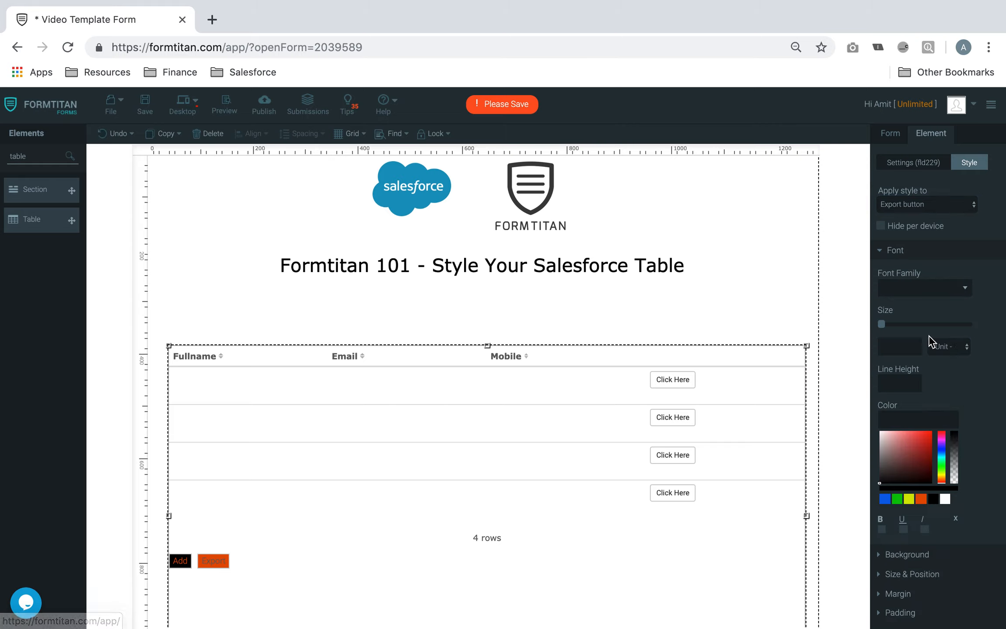
{"action": "left_click", "coordinate": [934, 499]}
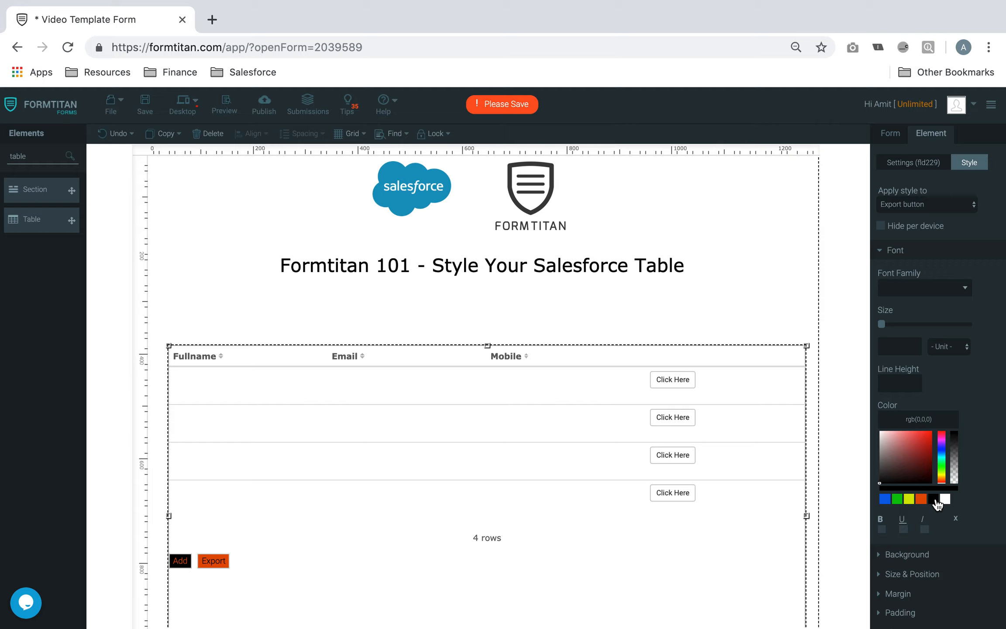
Give the table's Click Here button part a green font colour and a black background.
{"action": "left_click", "coordinate": [931, 203]}
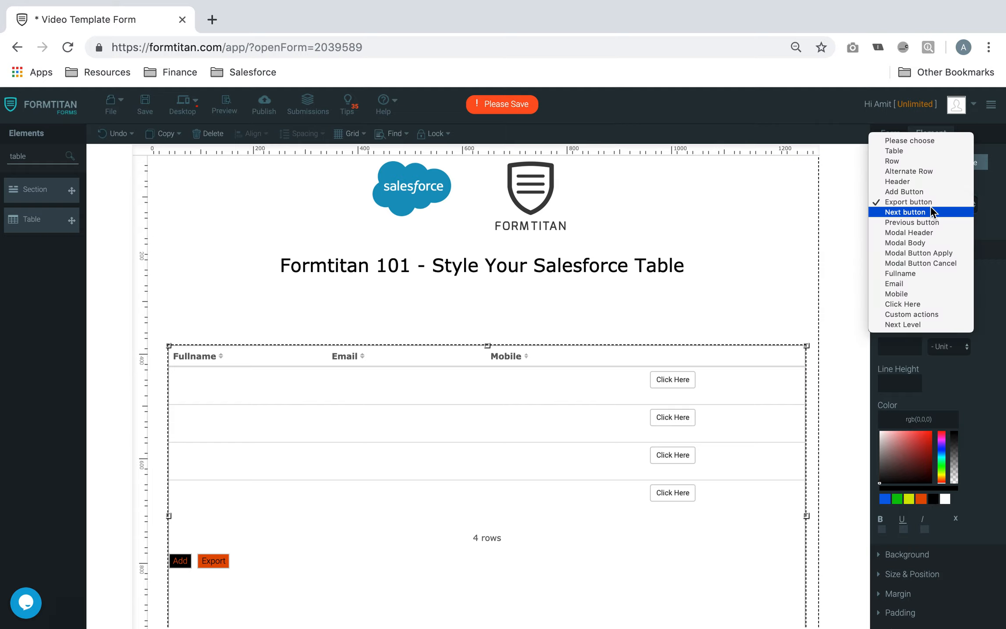
{"action": "left_click", "coordinate": [915, 304]}
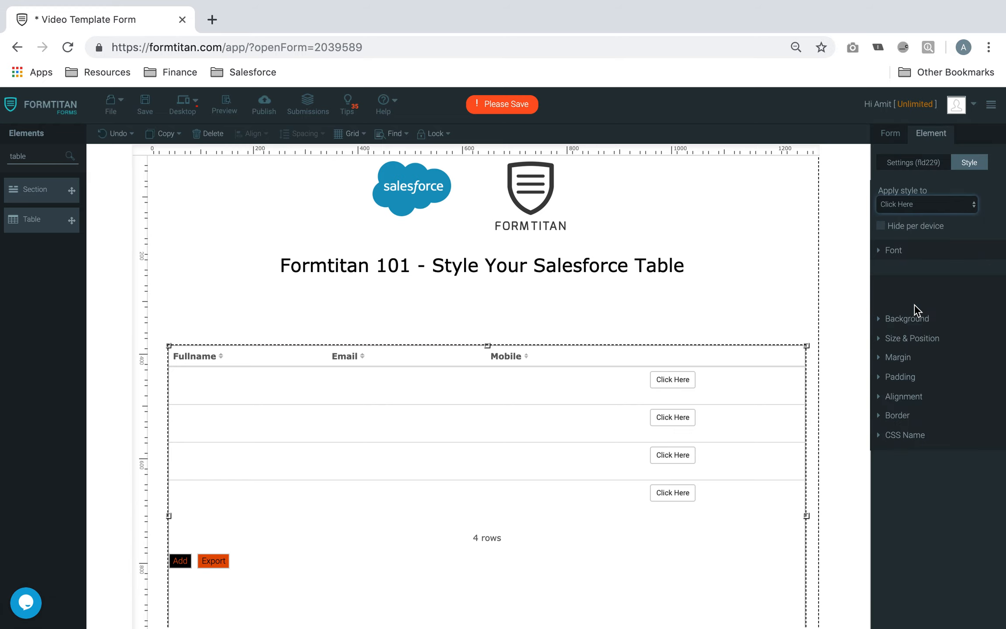
{"action": "left_click", "coordinate": [921, 251]}
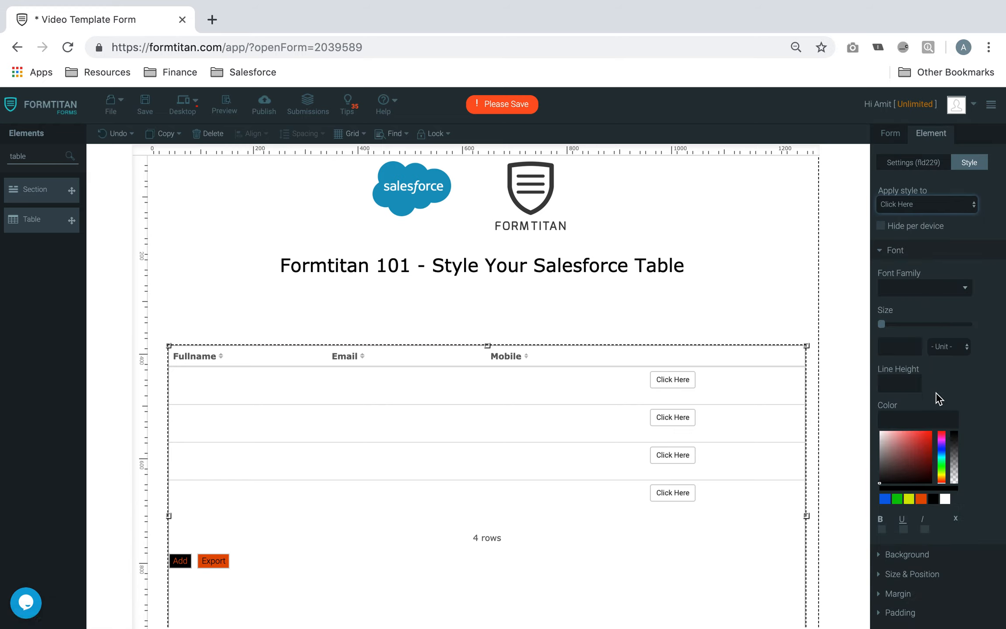
{"action": "scroll", "coordinate": [936, 392], "scroll_direction": "down", "scroll_amount": 2}
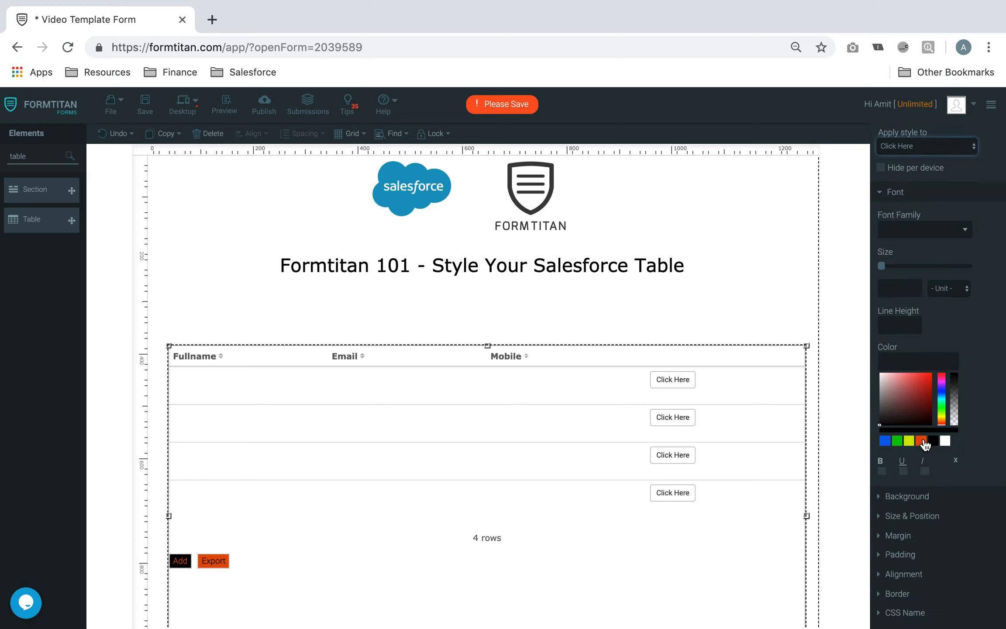
{"action": "left_click", "coordinate": [897, 441]}
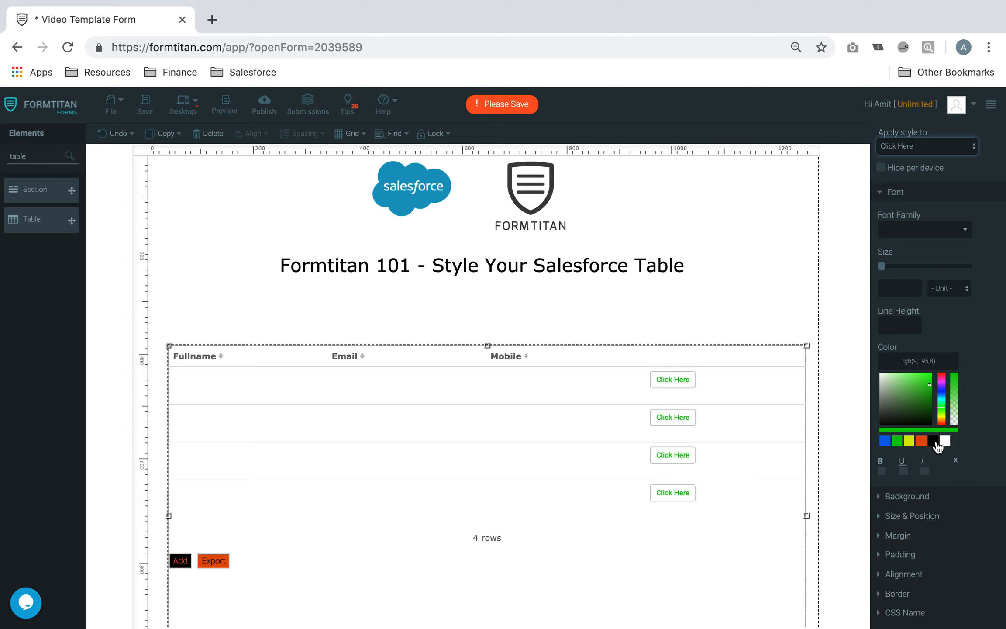
{"action": "left_click", "coordinate": [912, 498]}
{"action": "left_click", "coordinate": [933, 406]}
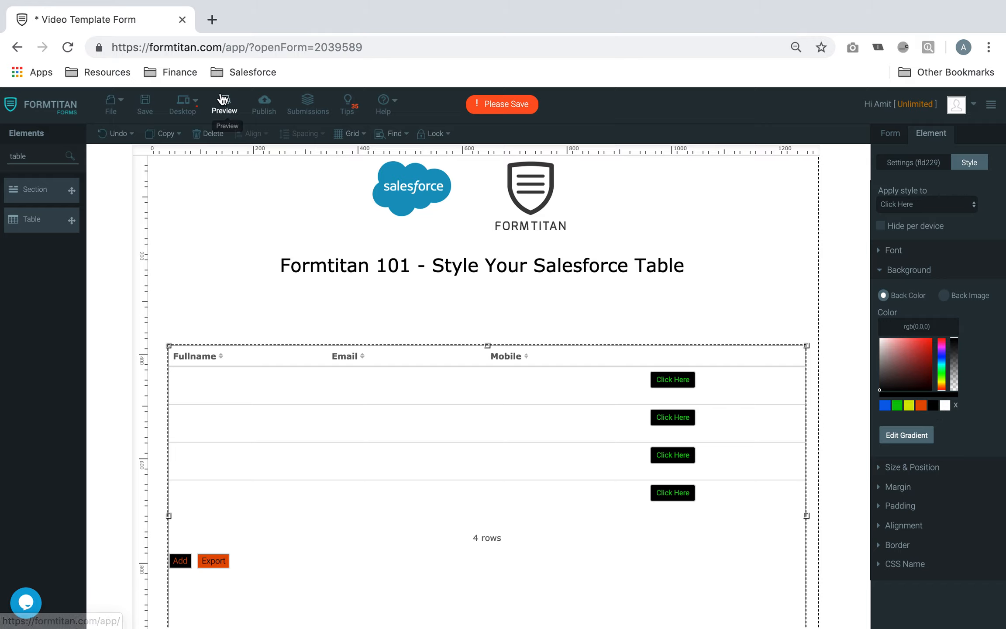
Save the form, examine the Add, Export and Click Here button styling in the preview and close the preview.
{"action": "left_click", "coordinate": [144, 104]}
{"action": "left_click", "coordinate": [223, 104]}
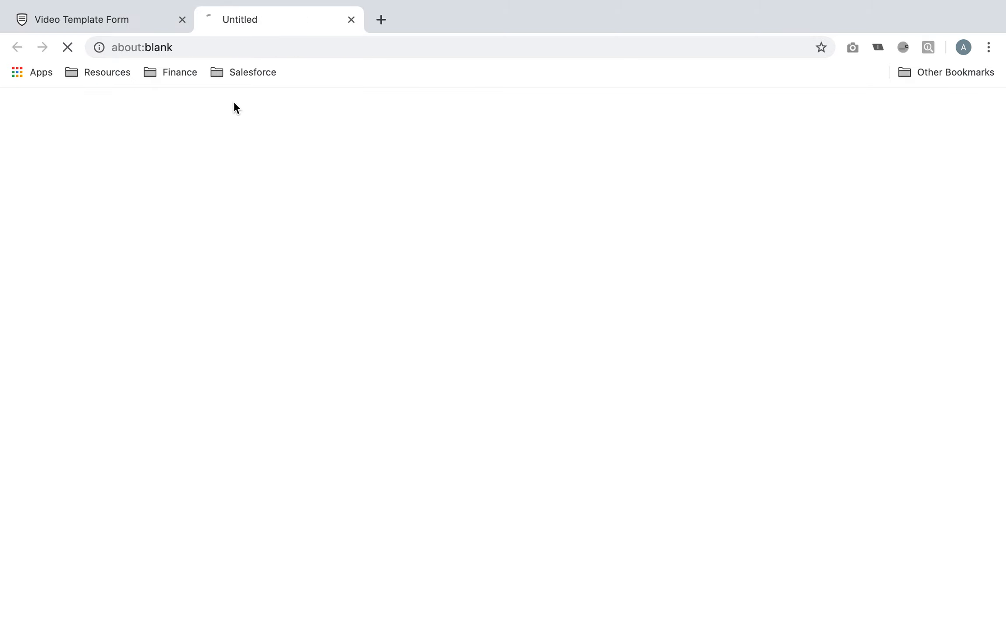
{"action": "scroll", "coordinate": [478, 244], "scroll_direction": "down", "scroll_amount": 10}
{"action": "scroll", "coordinate": [165, 588], "scroll_direction": "down", "scroll_amount": 9}
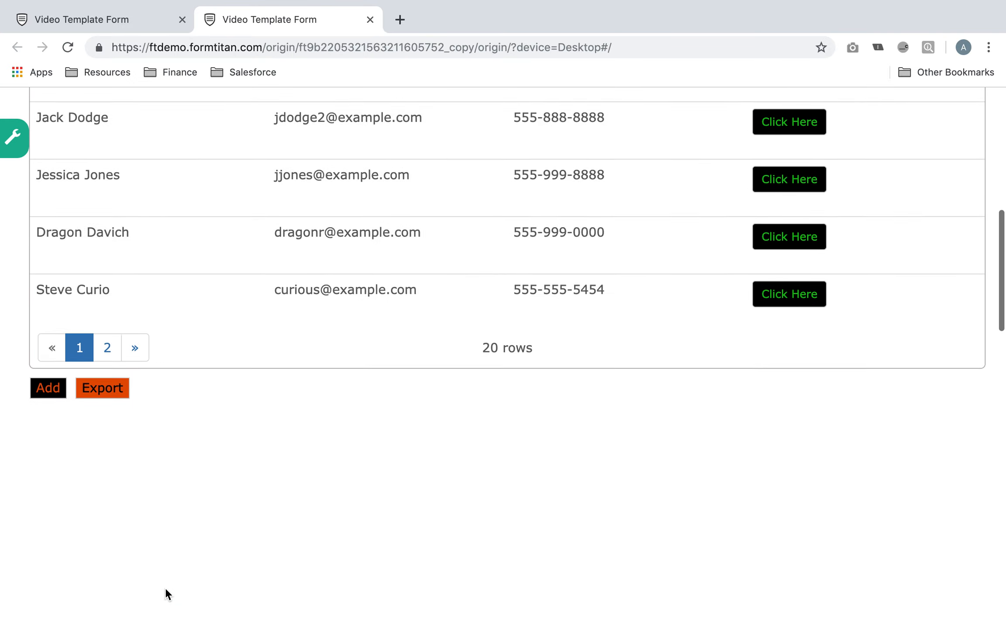
{"action": "scroll", "coordinate": [165, 587], "scroll_direction": "up", "scroll_amount": 6}
{"action": "scroll", "coordinate": [485, 306], "scroll_direction": "up", "scroll_amount": 8}
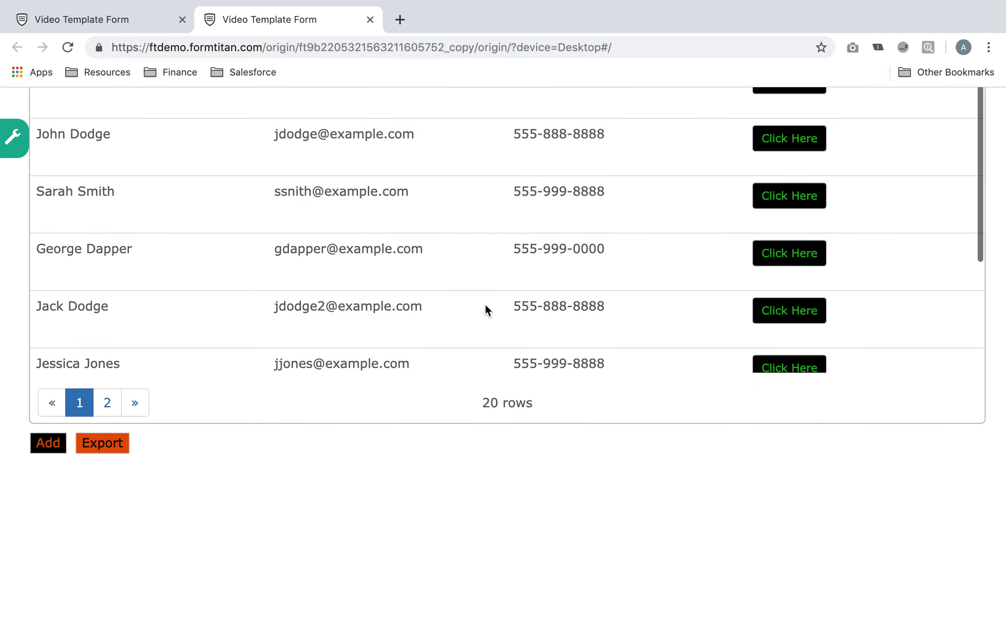
{"action": "left_click", "coordinate": [369, 20]}
Give the table's Alternate Row part a blue background and a white font colour.
{"action": "left_click", "coordinate": [929, 201]}
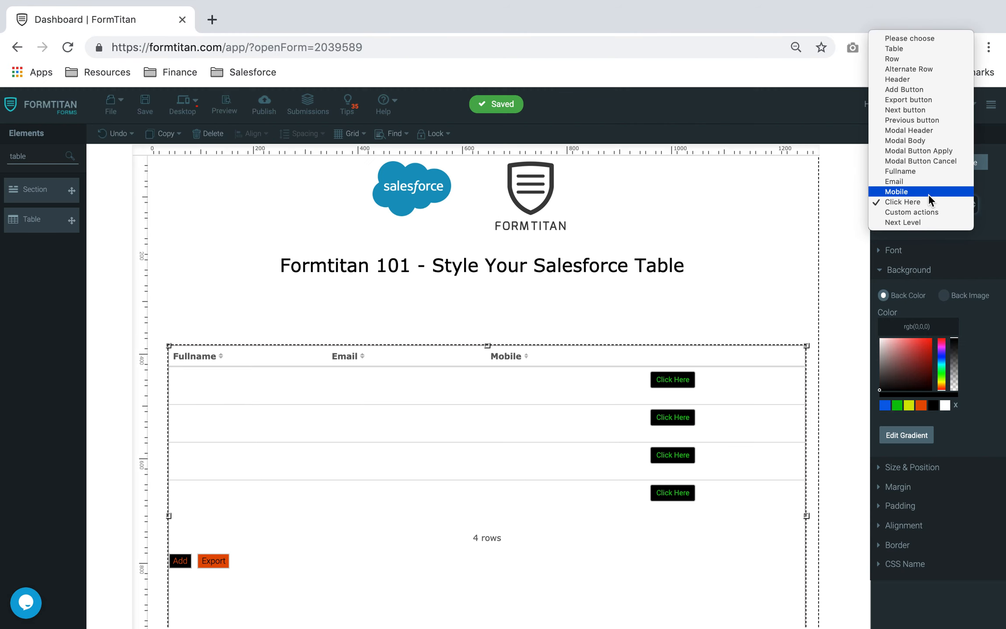
{"action": "left_click", "coordinate": [929, 69]}
{"action": "left_click", "coordinate": [925, 270]}
{"action": "left_click", "coordinate": [917, 326]}
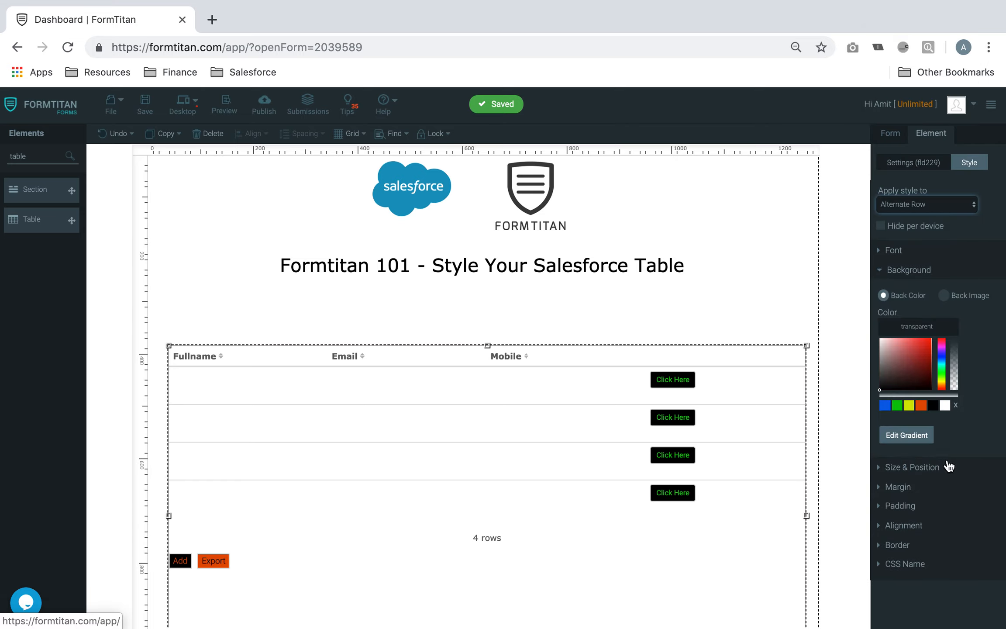
{"action": "left_click", "coordinate": [885, 406]}
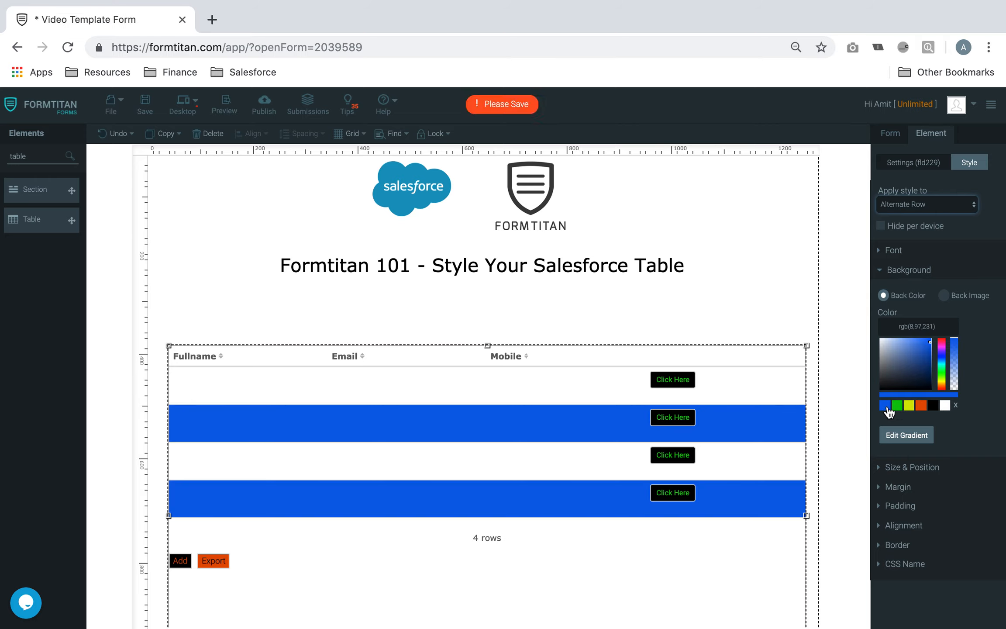
{"action": "left_click", "coordinate": [894, 251]}
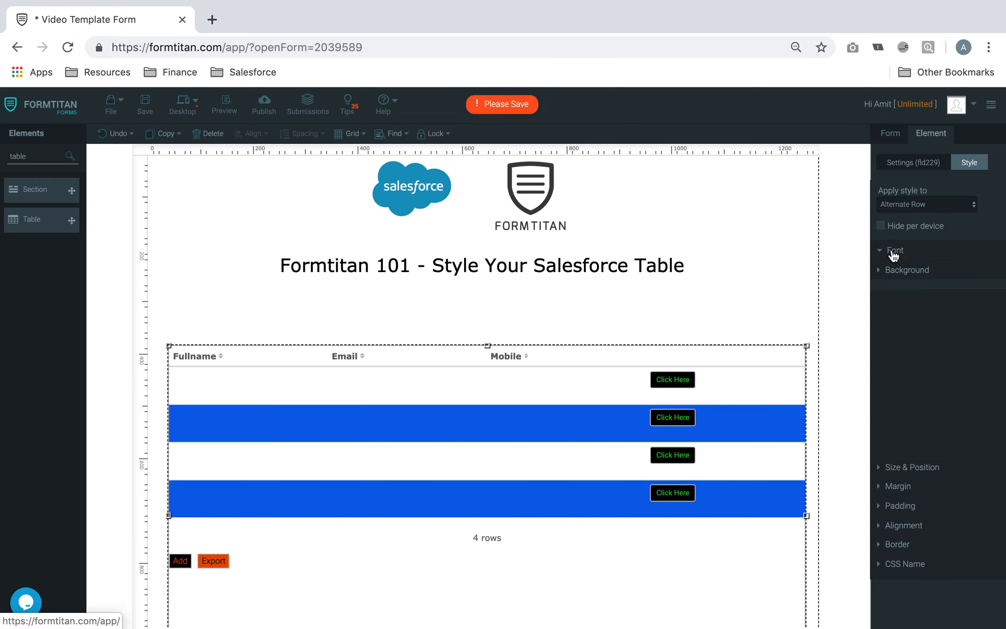
{"action": "left_click", "coordinate": [945, 499]}
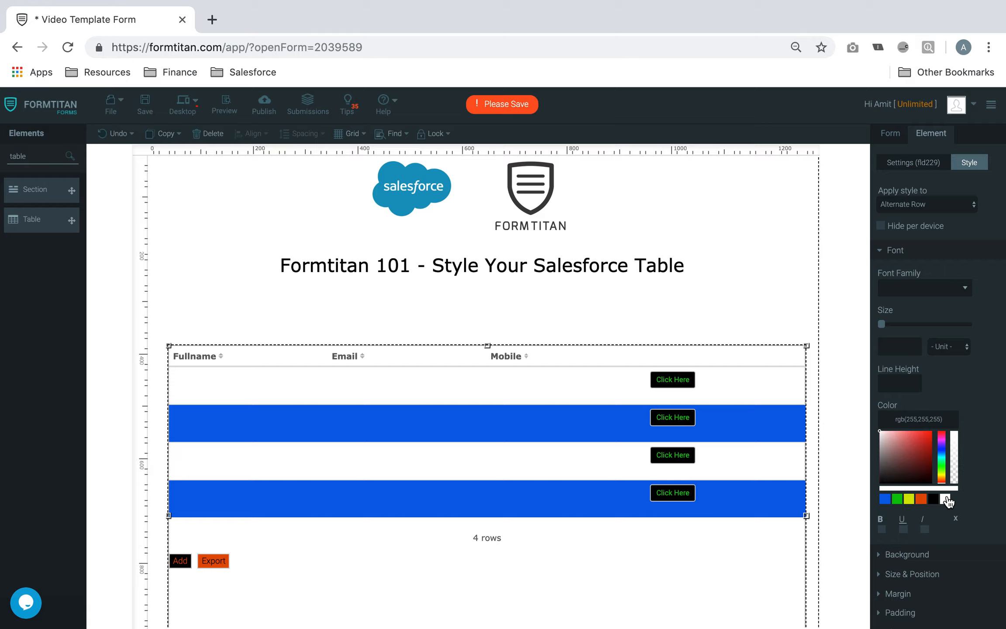
Save the form and preview the blue alternate rows together with the styled buttons.
{"action": "left_click", "coordinate": [145, 103]}
{"action": "left_click", "coordinate": [225, 101]}
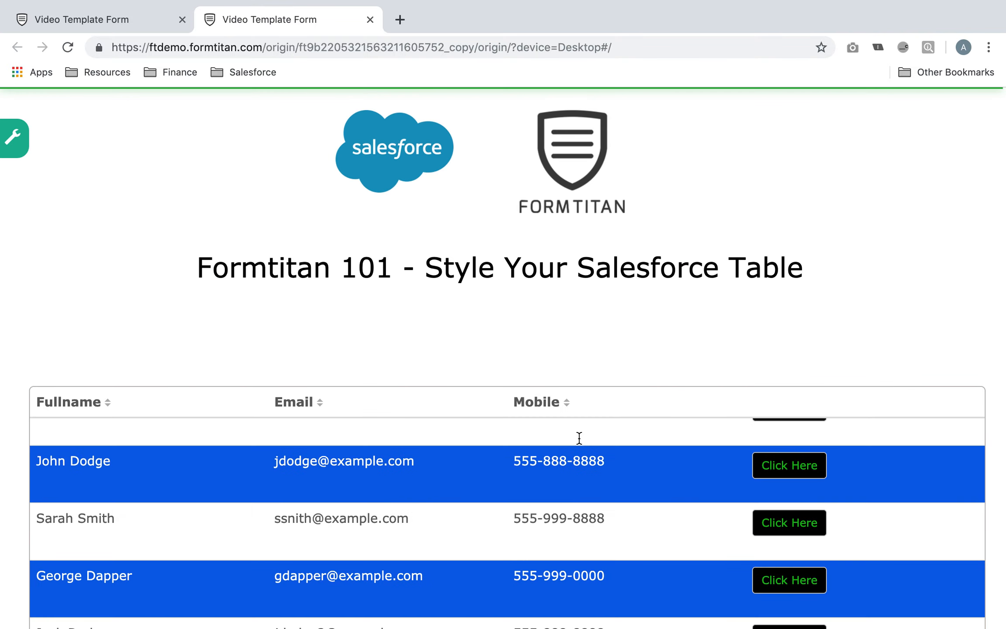
Examine the alternate row styling on both pages of the previewed table and close the preview.
{"action": "scroll", "coordinate": [579, 449], "scroll_direction": "down", "scroll_amount": 10}
{"action": "scroll", "coordinate": [598, 355], "scroll_direction": "up", "scroll_amount": 4}
{"action": "scroll", "coordinate": [598, 357], "scroll_direction": "up", "scroll_amount": 8}
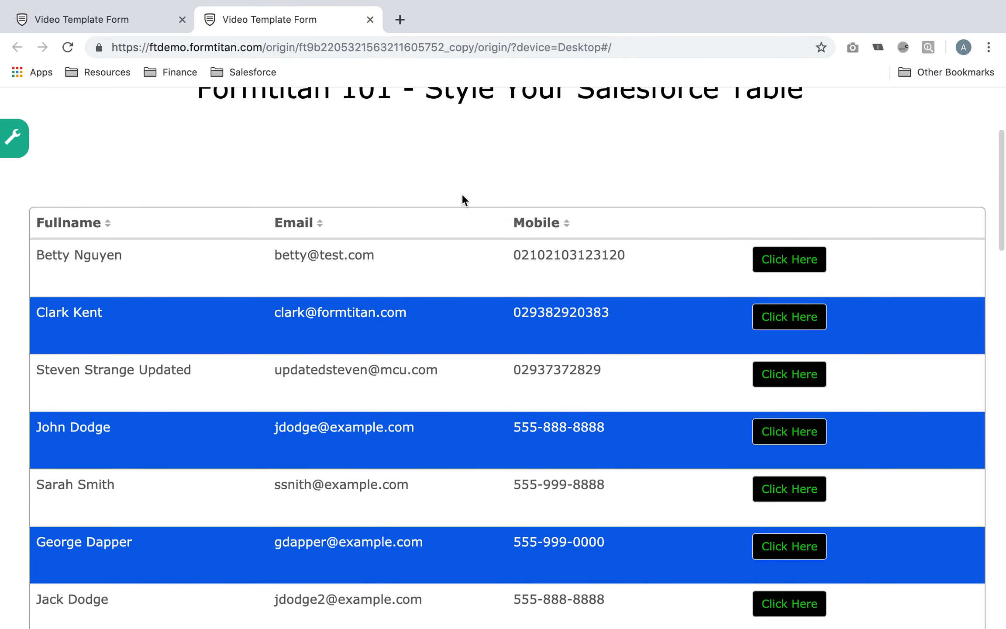
{"action": "scroll", "coordinate": [476, 265], "scroll_direction": "down", "scroll_amount": 3}
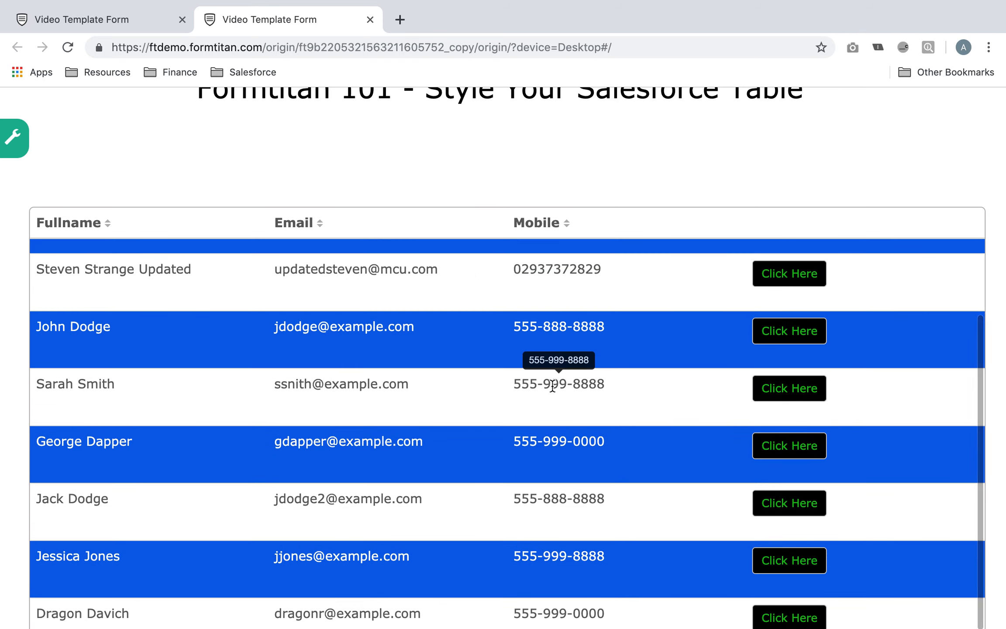
{"action": "scroll", "coordinate": [552, 386], "scroll_direction": "down", "scroll_amount": 2}
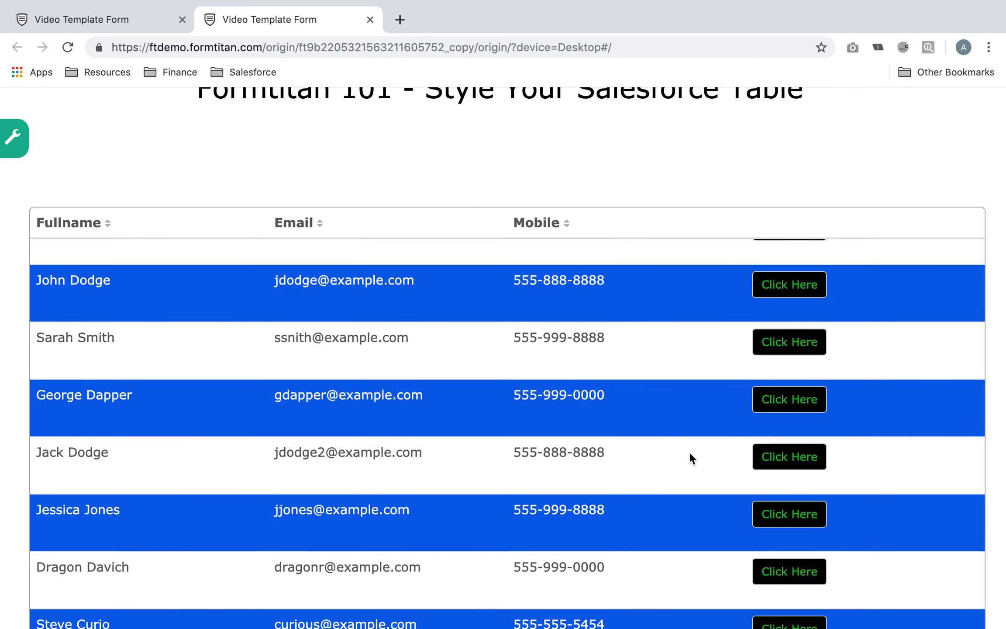
{"action": "scroll", "coordinate": [665, 454], "scroll_direction": "down", "scroll_amount": 5}
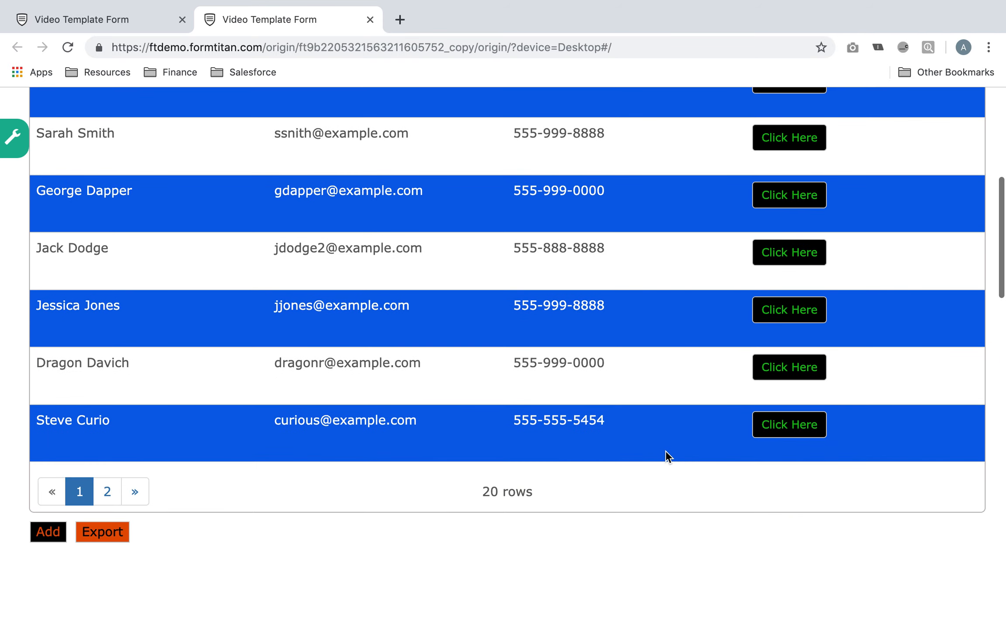
{"action": "left_click", "coordinate": [110, 489]}
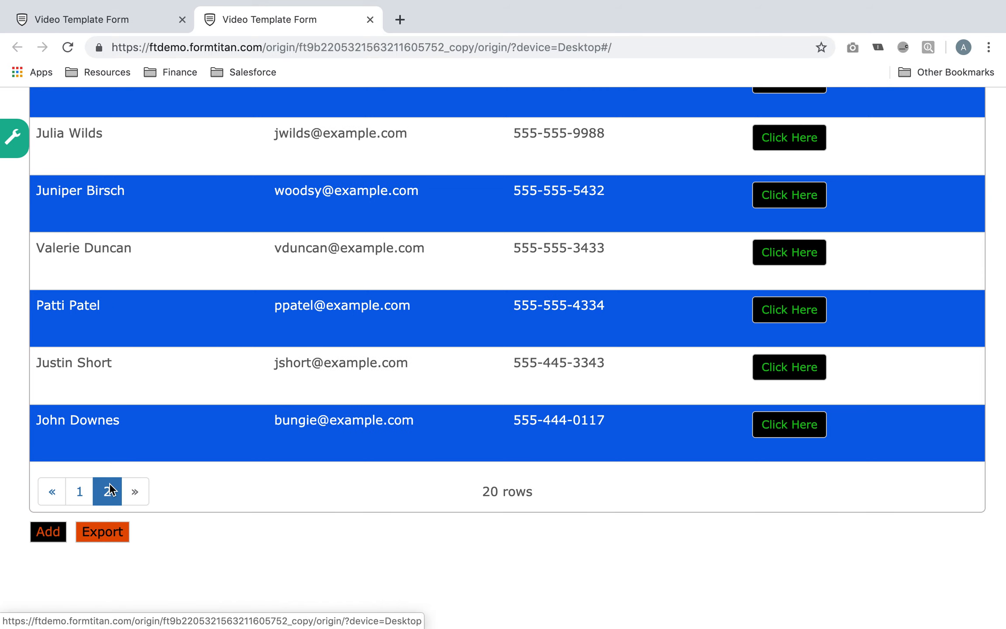
{"action": "left_click", "coordinate": [69, 490]}
{"action": "left_click", "coordinate": [108, 490]}
{"action": "scroll", "coordinate": [351, 472], "scroll_direction": "up", "scroll_amount": 5}
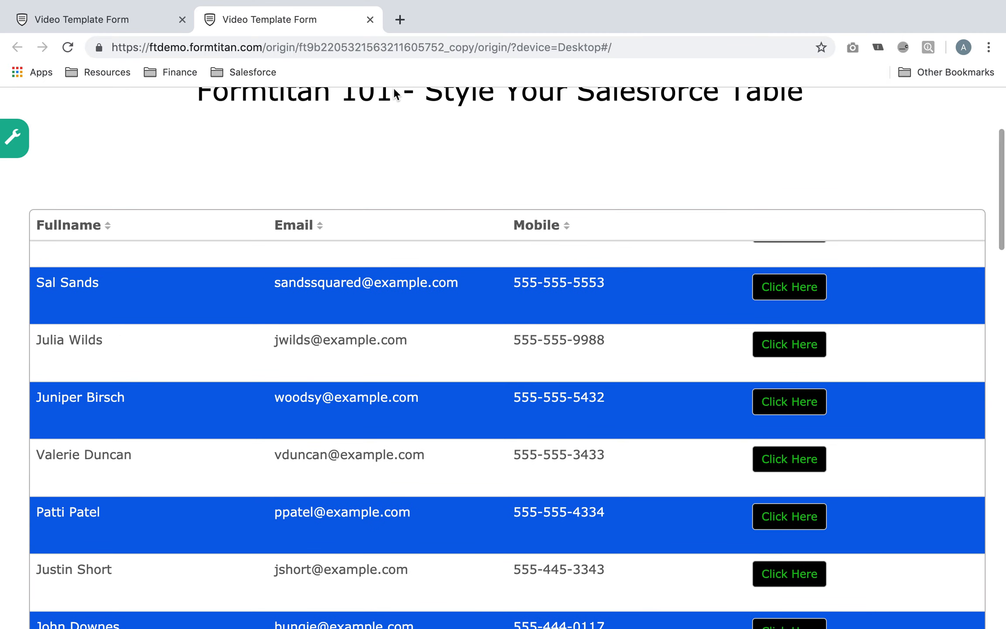
{"action": "left_click", "coordinate": [370, 20]}
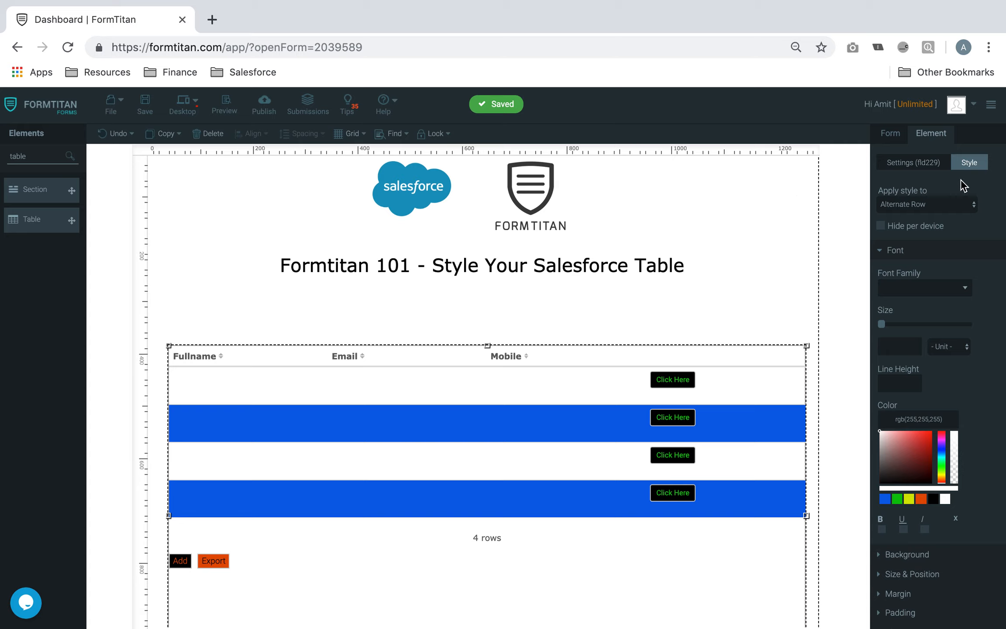
Show the full list of form settings and open the custom CSS section of the form's style options.
{"action": "left_click", "coordinate": [922, 166]}
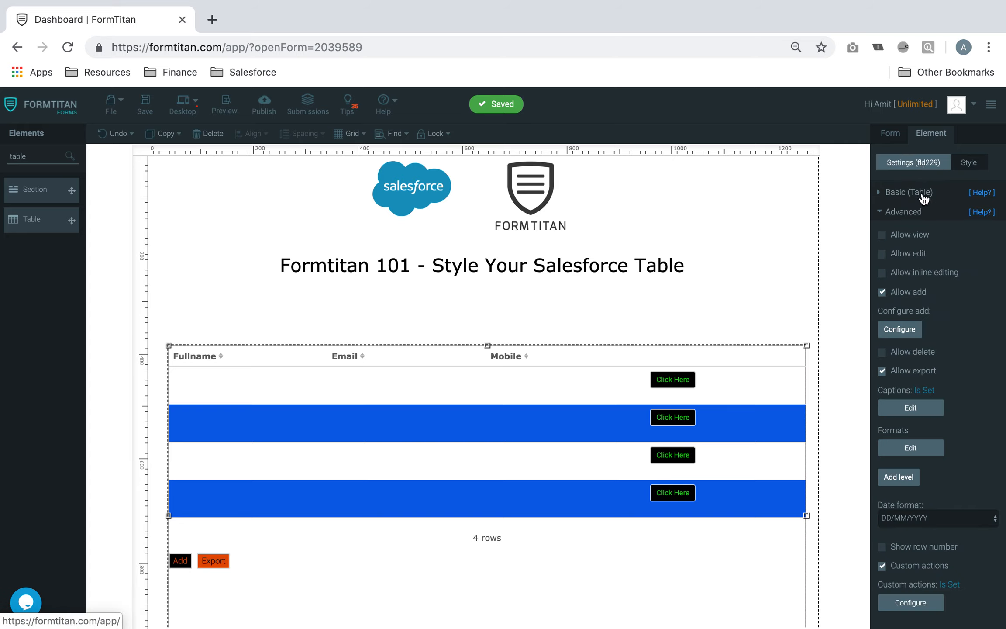
{"action": "left_click", "coordinate": [890, 135]}
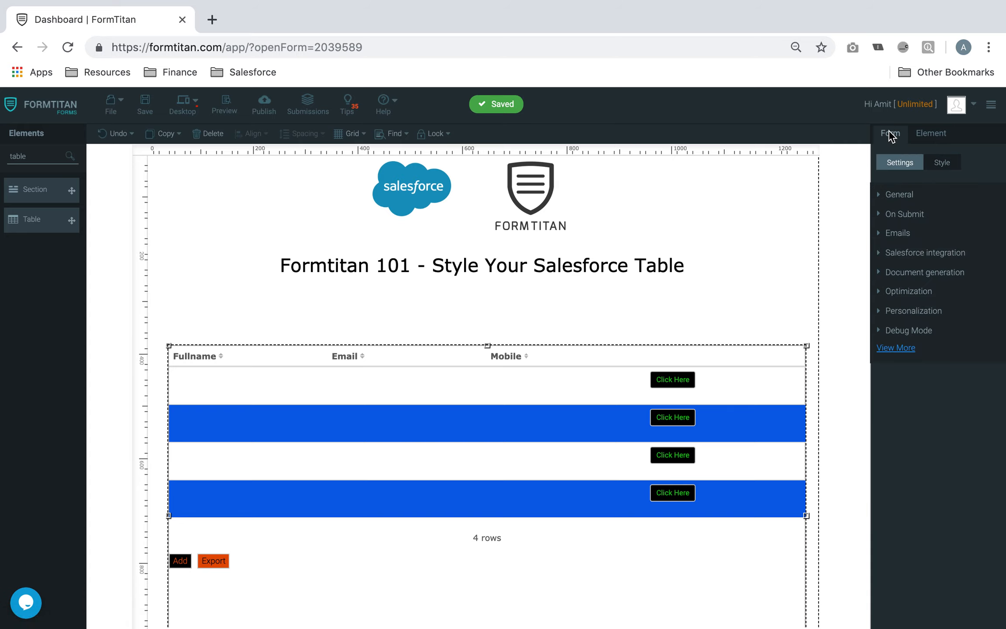
{"action": "left_click", "coordinate": [903, 349]}
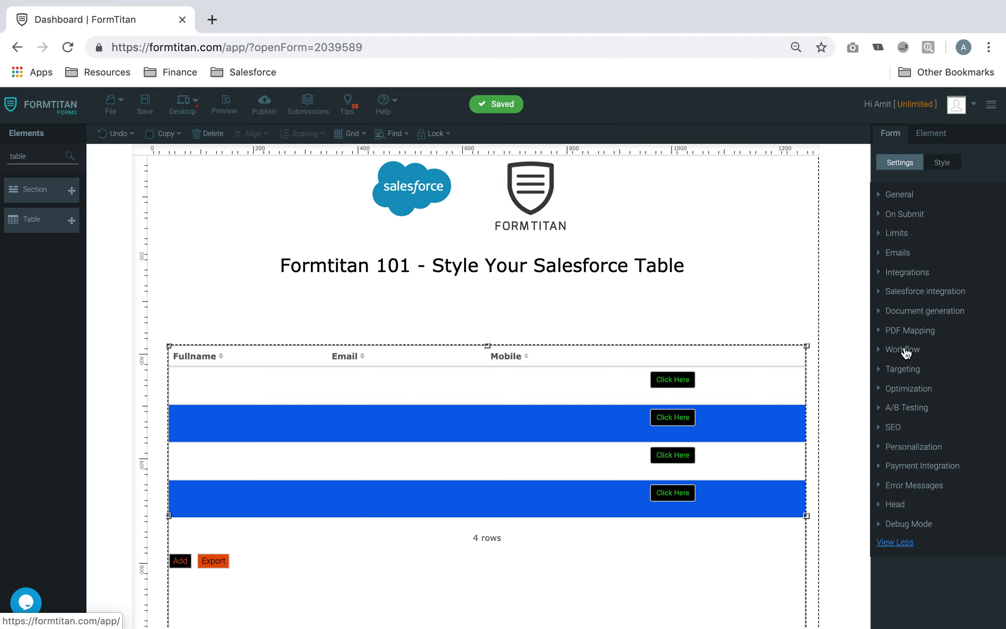
{"action": "left_click", "coordinate": [946, 162]}
{"action": "left_click", "coordinate": [892, 495]}
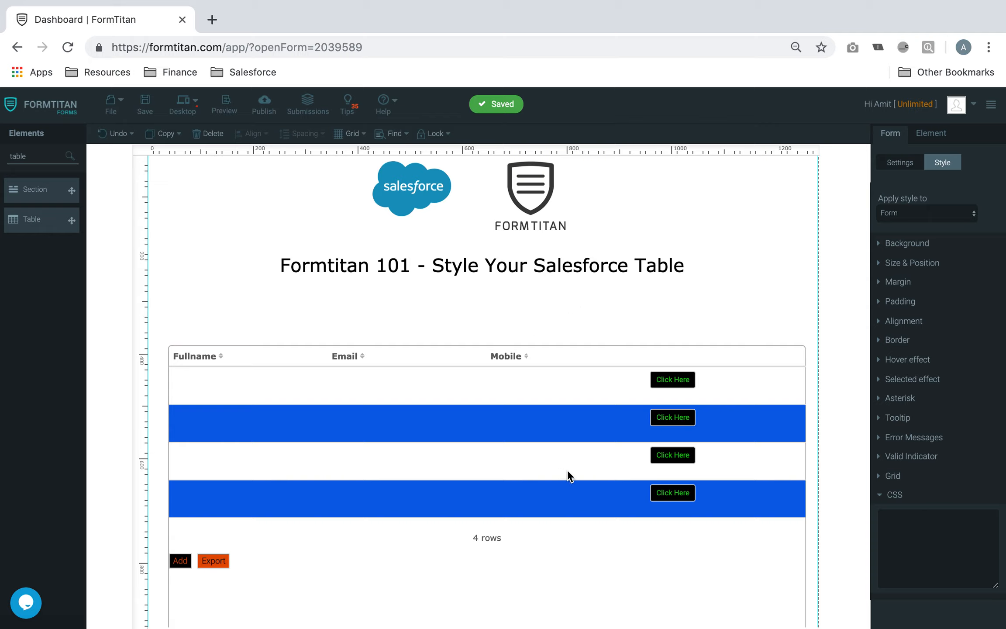
Preview the form again and look over the finished table from its header to the Add and Export buttons.
{"action": "left_click", "coordinate": [226, 106]}
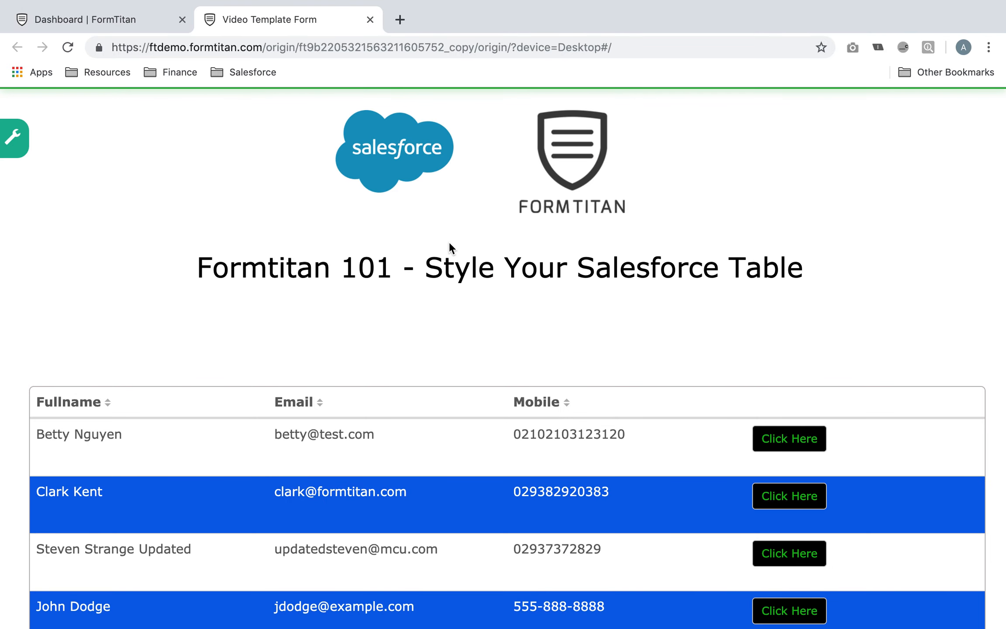
{"action": "scroll", "coordinate": [450, 249], "scroll_direction": "down", "scroll_amount": 6}
{"action": "scroll", "coordinate": [448, 247], "scroll_direction": "down", "scroll_amount": 1}
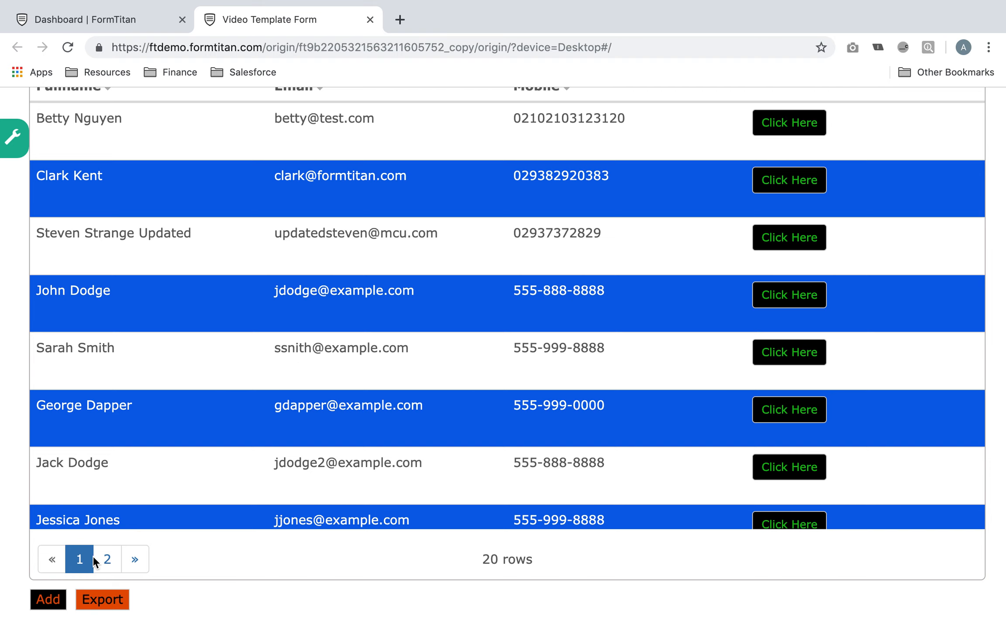
{"action": "scroll", "coordinate": [389, 301], "scroll_direction": "up", "scroll_amount": 5}
{"action": "scroll", "coordinate": [389, 299], "scroll_direction": "up", "scroll_amount": 1}
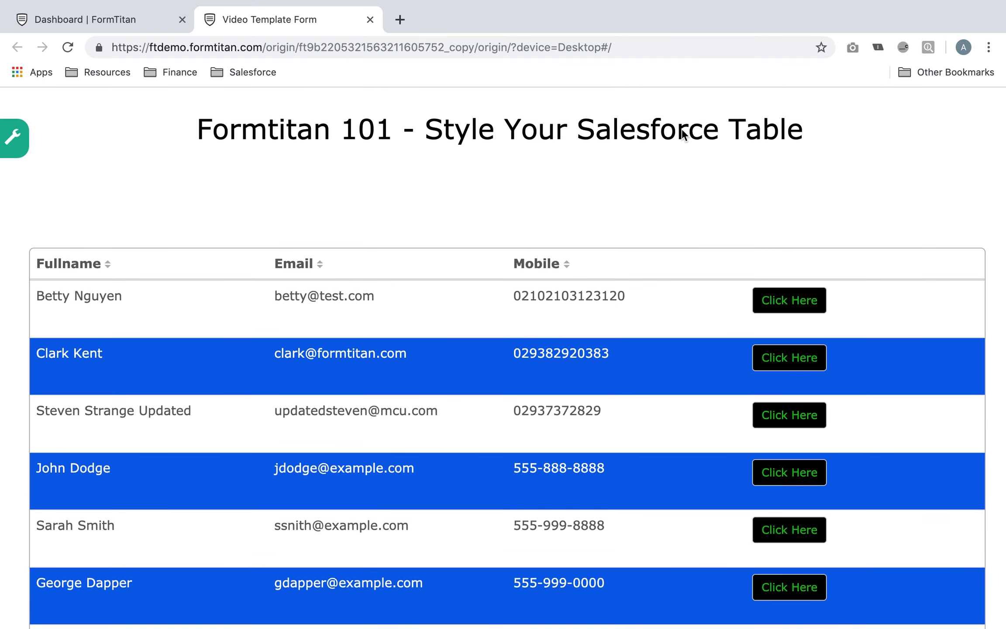